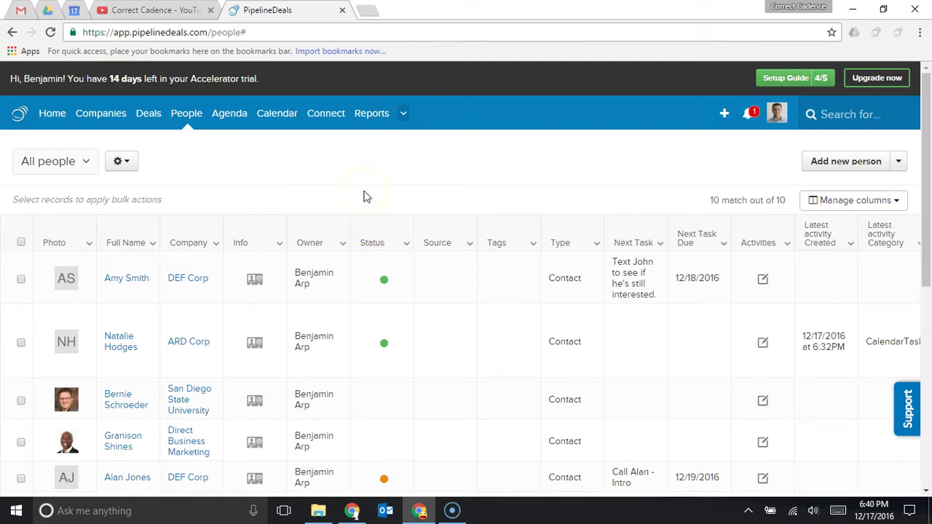
Sort the People list A→Z by Status and scroll through contacts grouped from Hot down to Archived.
mouse_move(367, 195)
mouse_down()
mouse_move(367, 216)
mouse_move(366, 184)
mouse_up()
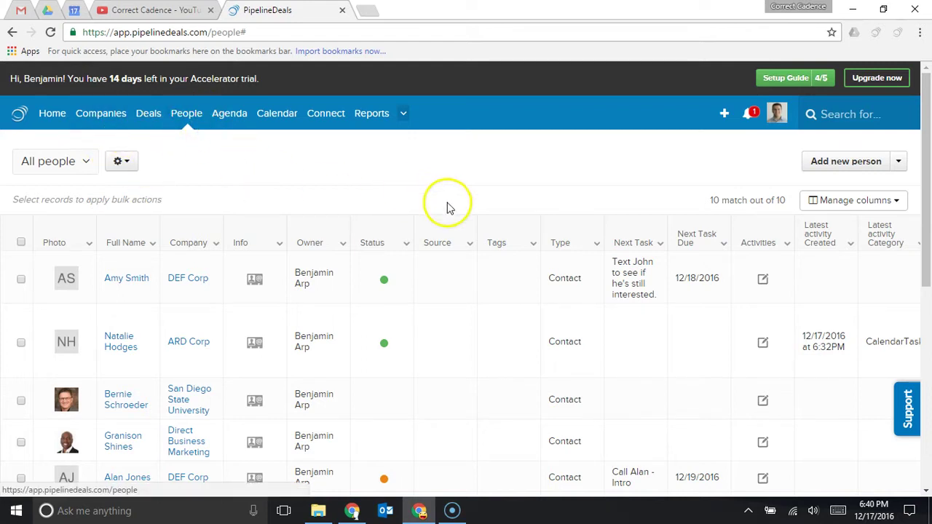
drag(923, 125, 926, 192)
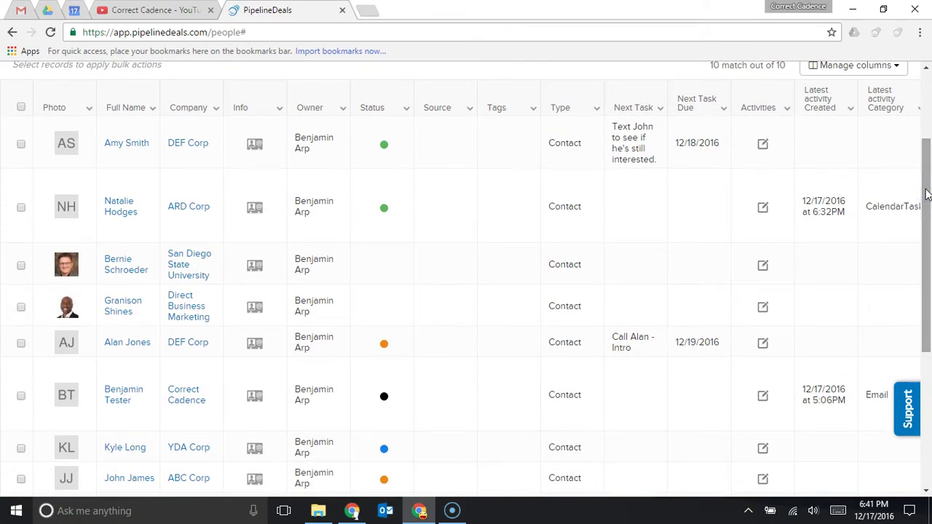
drag(926, 193, 927, 111)
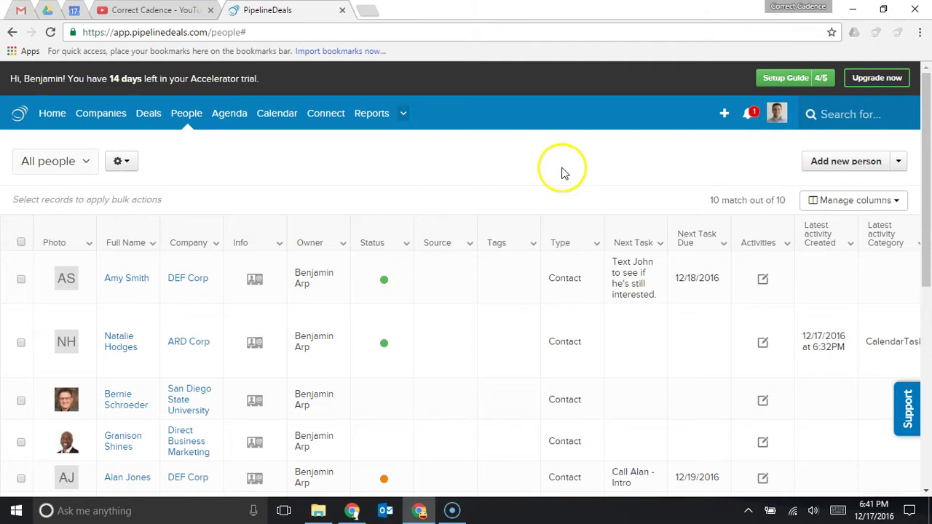
scroll(561, 172, down, 1)
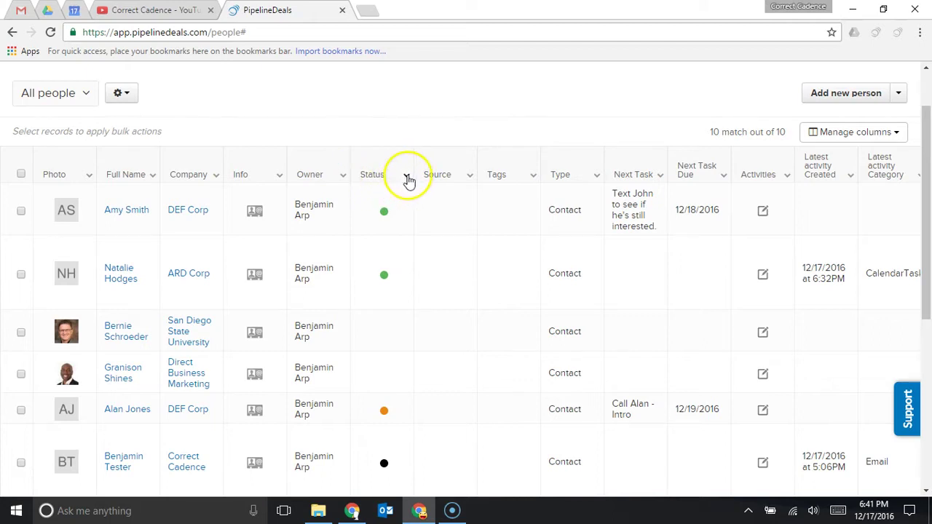
click(407, 177)
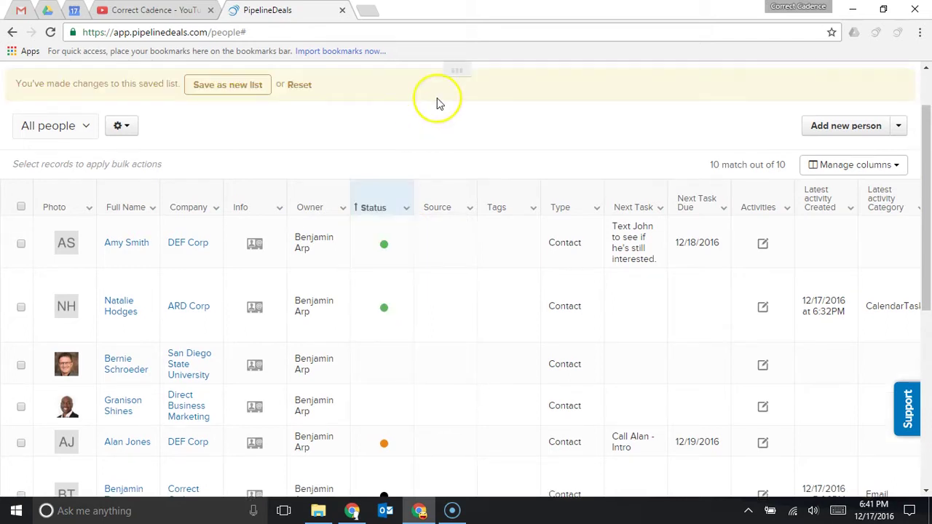
scroll(436, 102, down, 1)
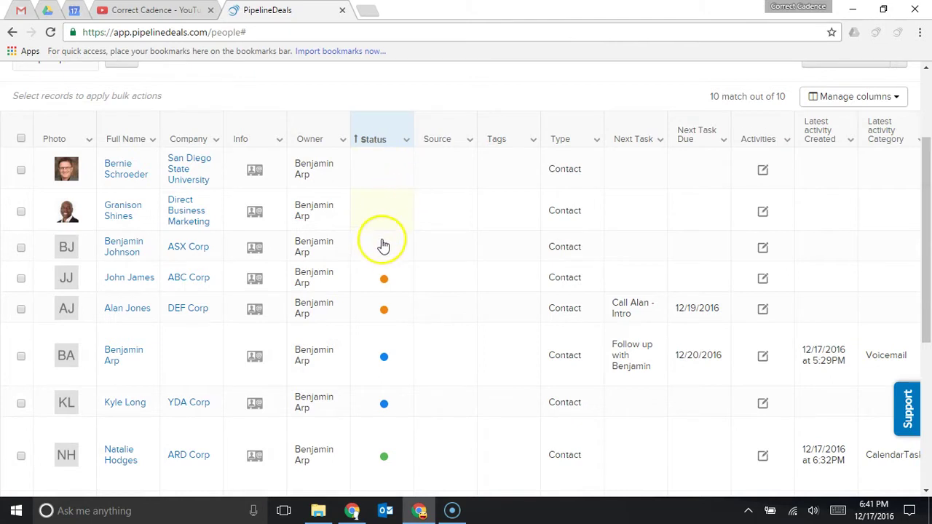
scroll(386, 250, down, 1)
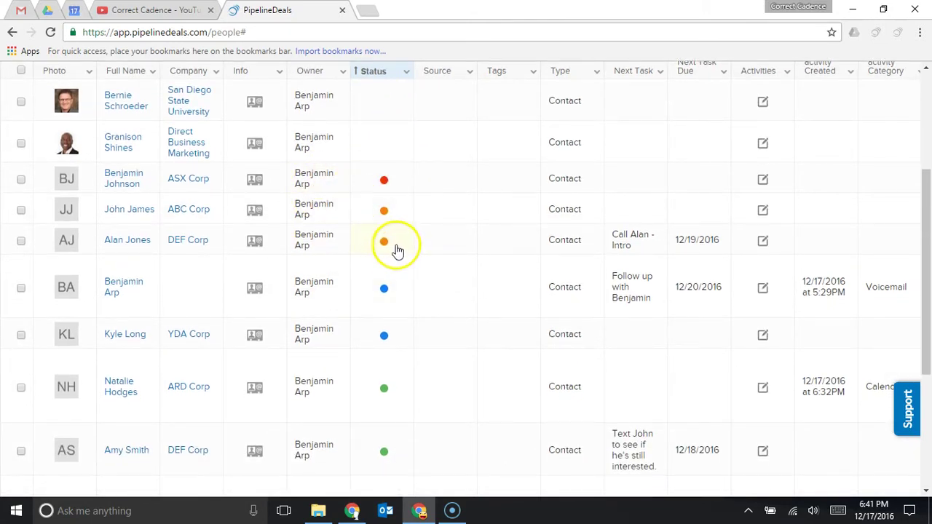
scroll(396, 255, down, 1)
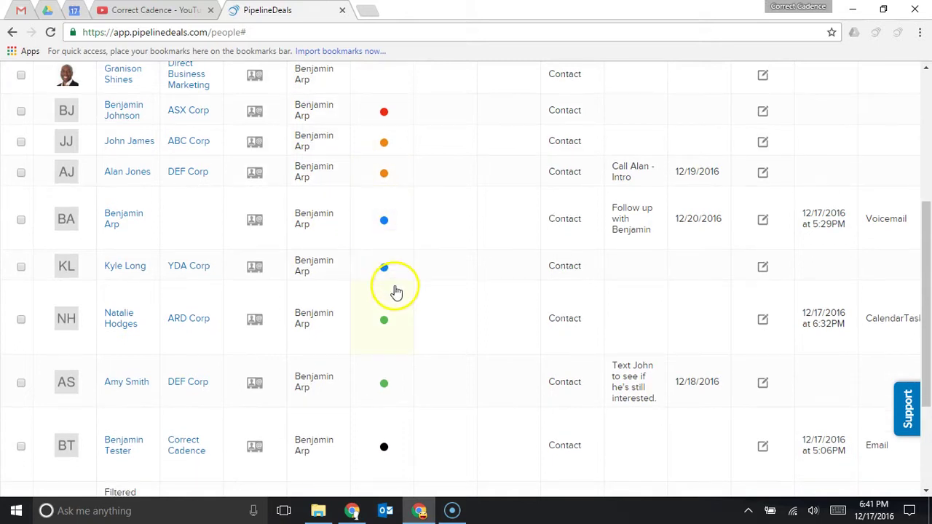
scroll(384, 242, down, 2)
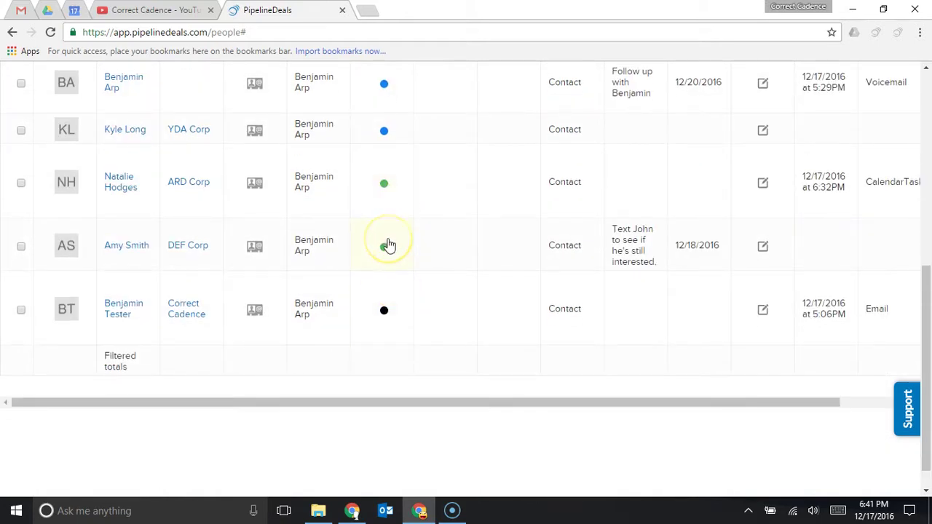
mouse_move(385, 312)
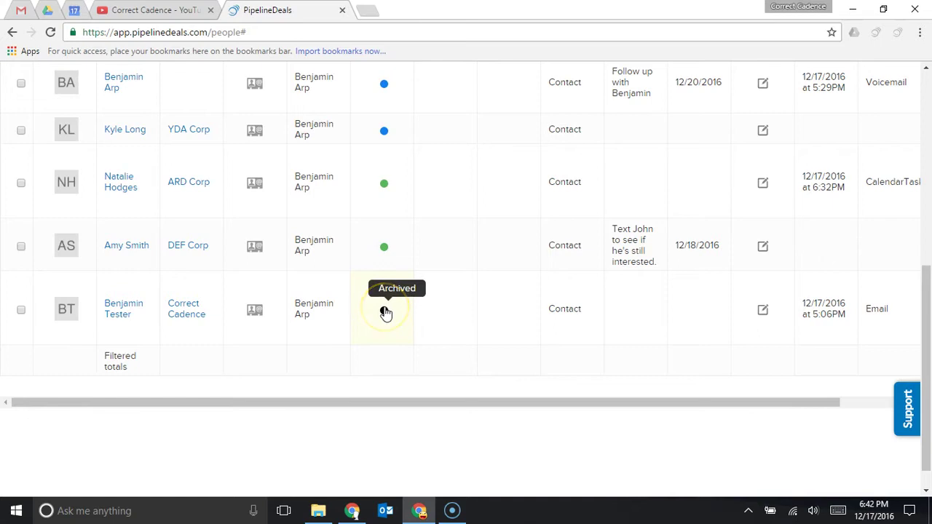
scroll(382, 307, up, 5)
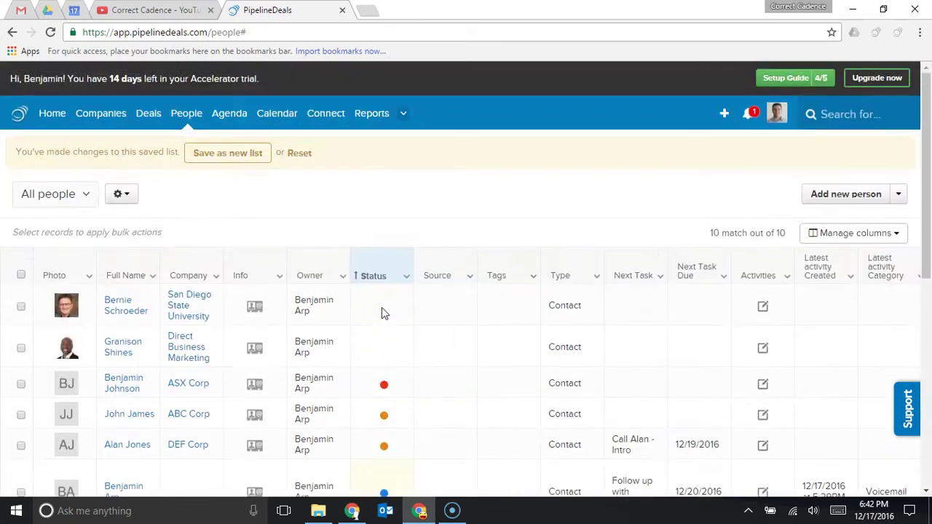
Filter the Status column to Hot and Warm, leaving 3 of 10 contacts.
click(406, 277)
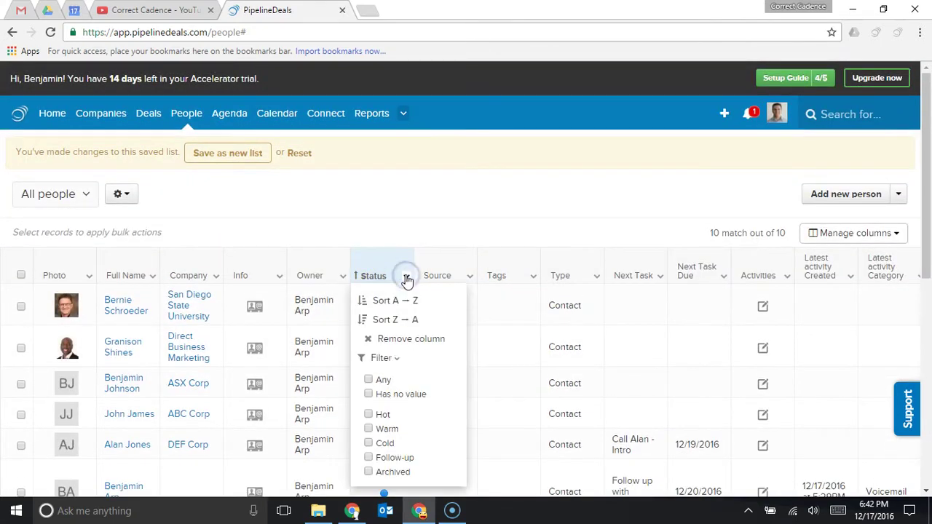
click(369, 415)
click(369, 429)
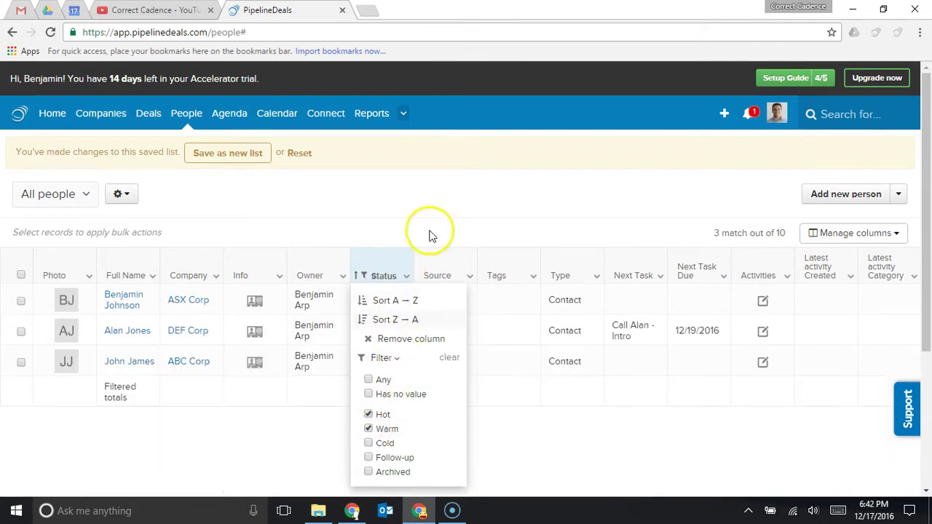
click(434, 206)
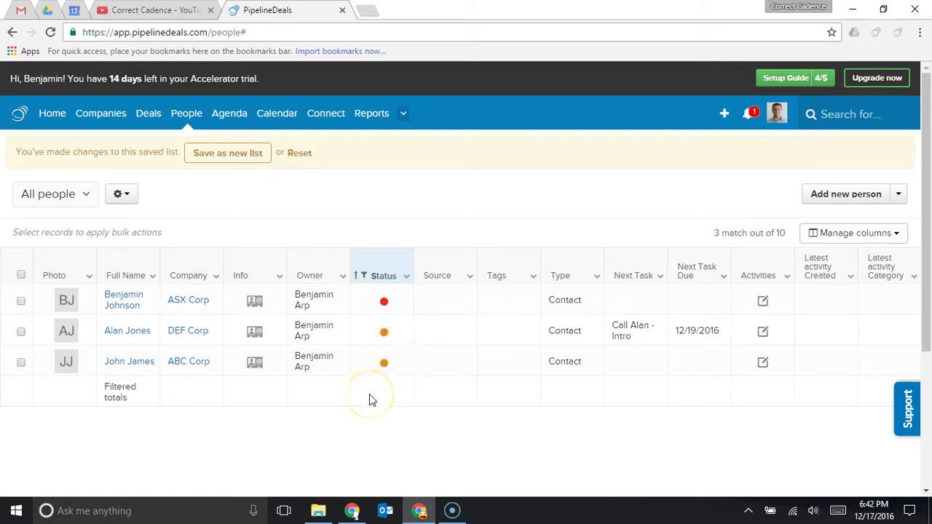
click(257, 363)
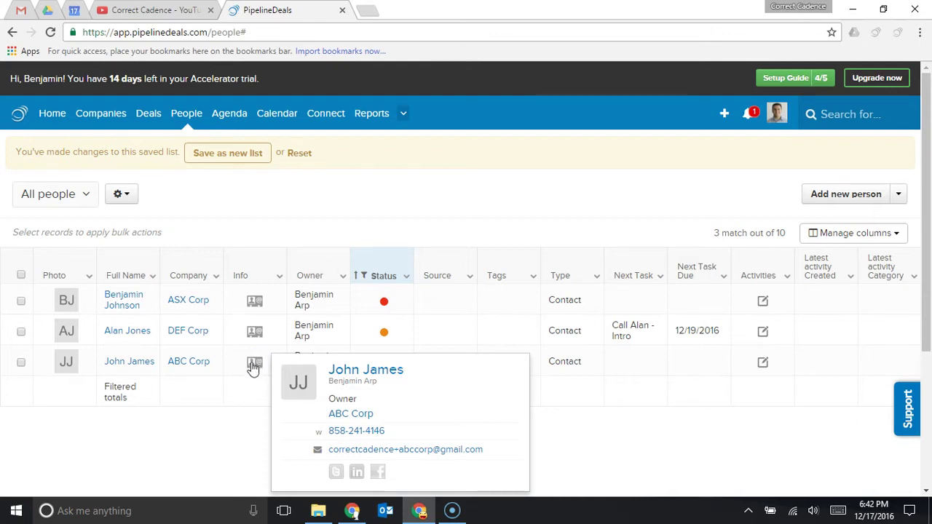
scroll(252, 364, down, 2)
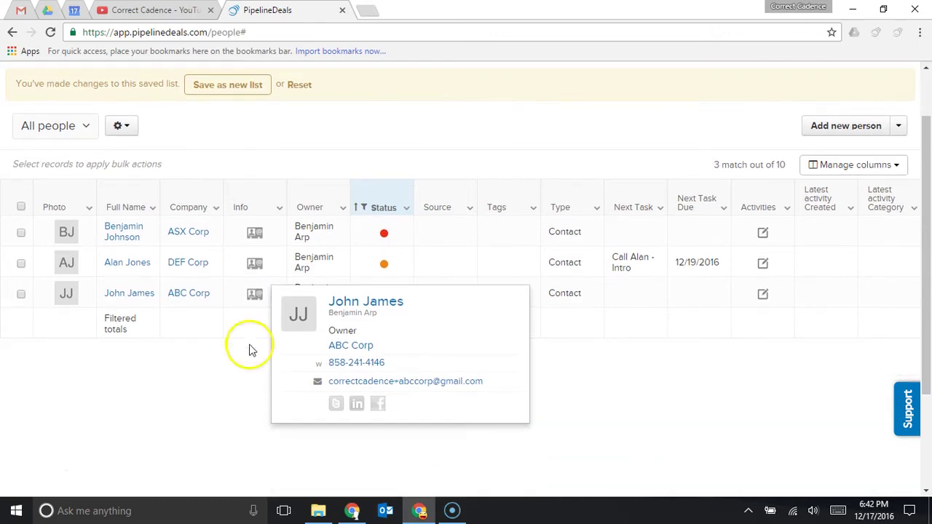
click(355, 384)
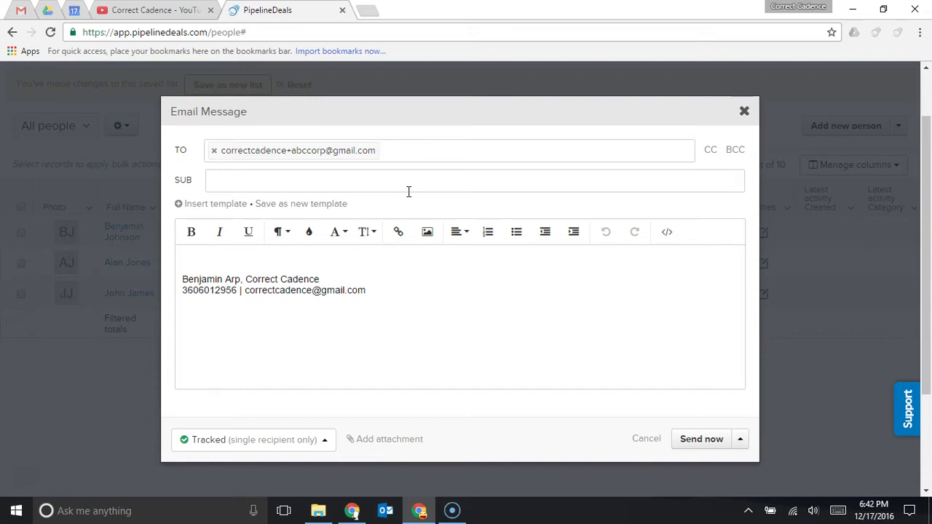
click(243, 442)
click(256, 441)
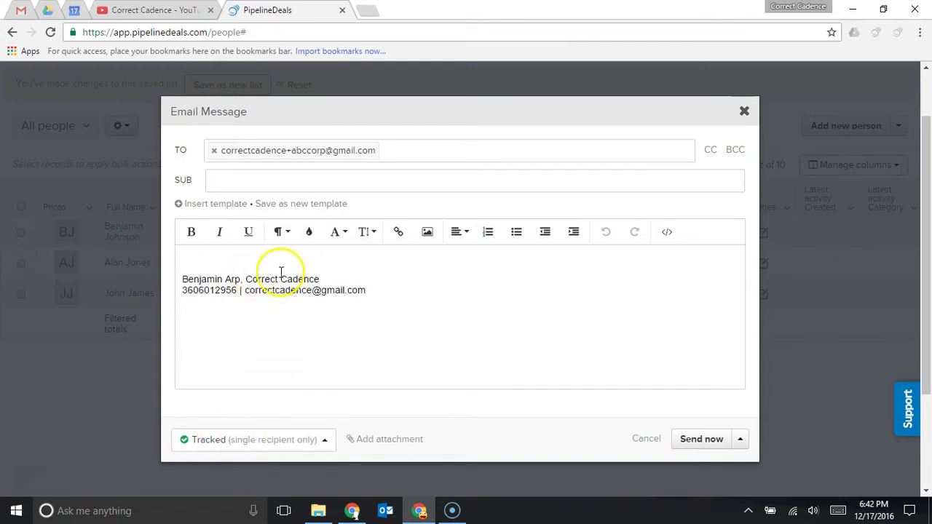
click(226, 261)
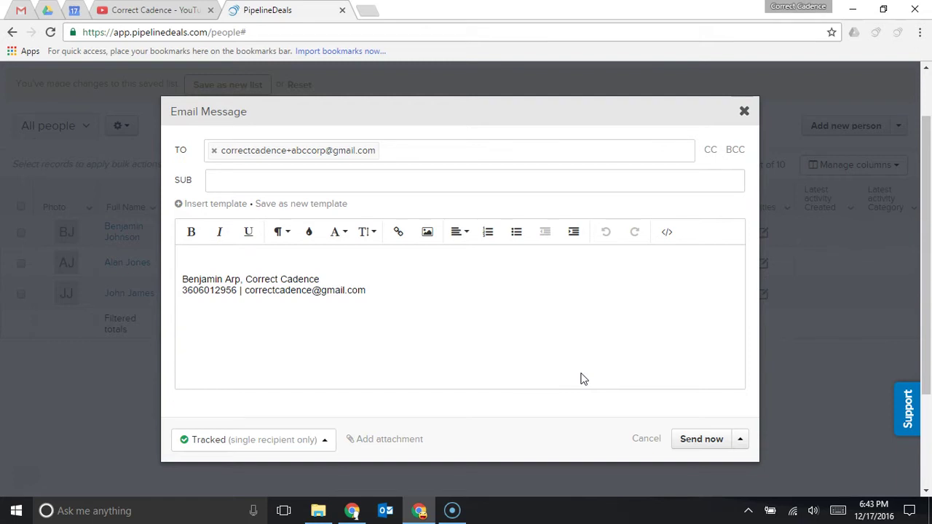
click(744, 113)
click(517, 125)
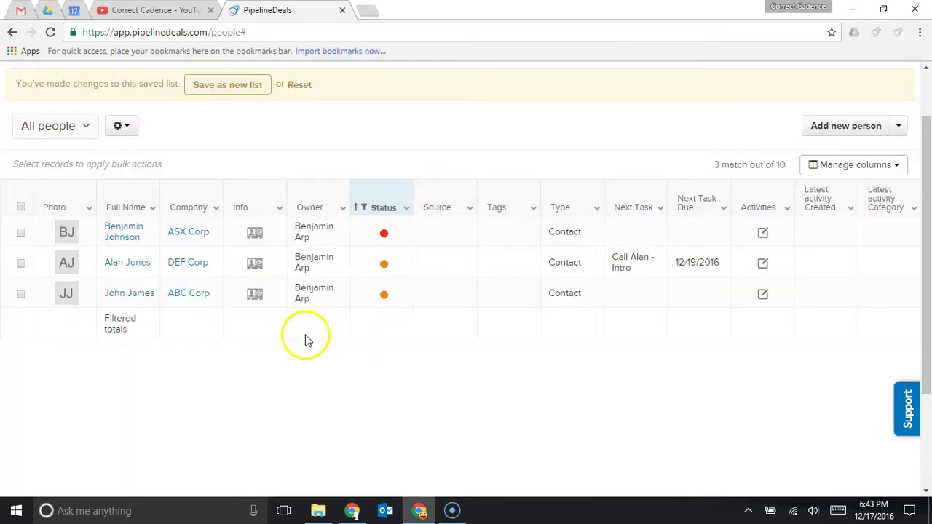
click(385, 297)
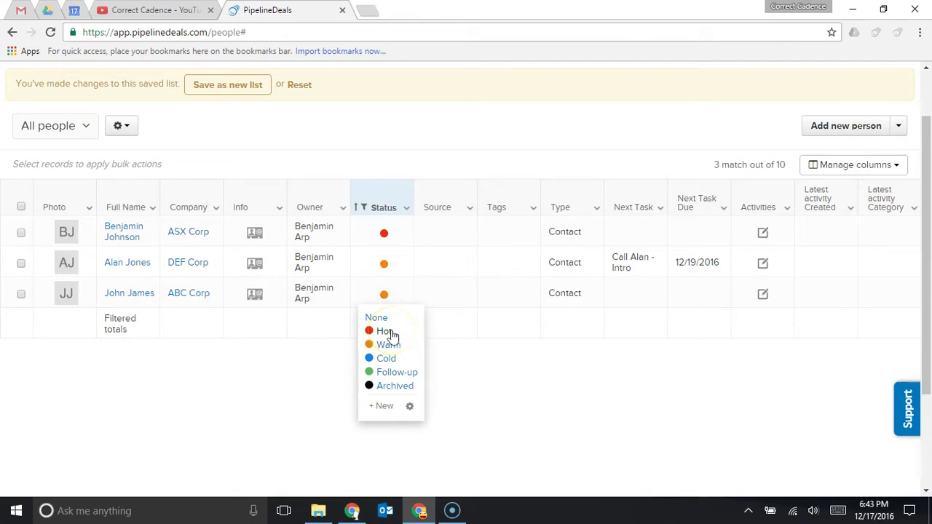
click(386, 332)
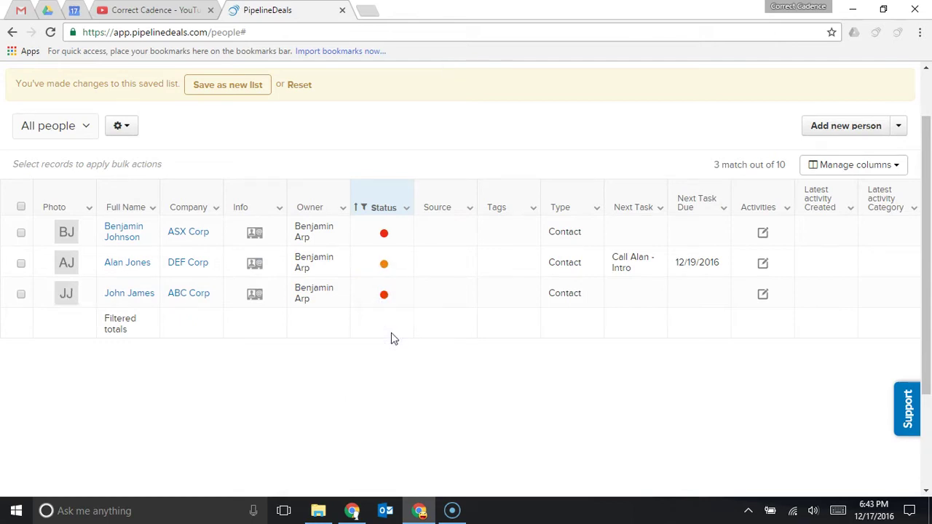
click(388, 297)
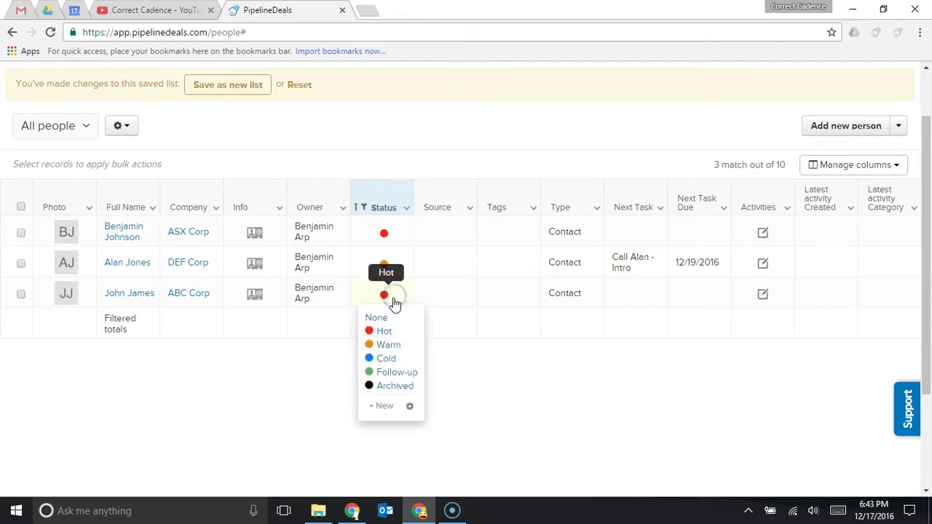
click(388, 346)
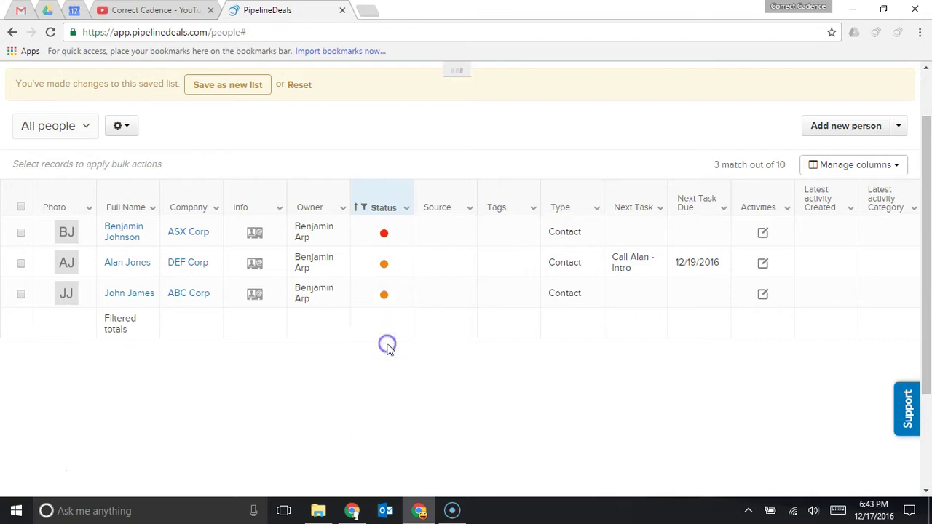
click(129, 298)
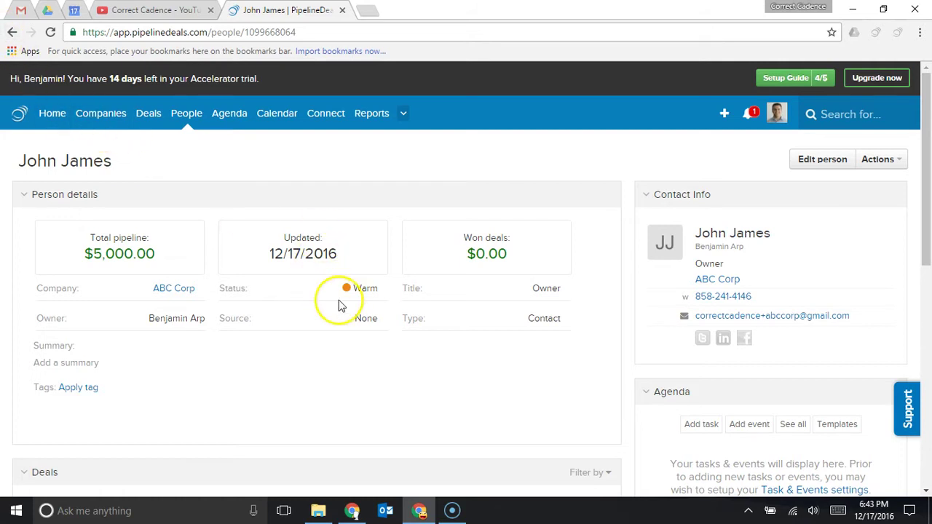
click(362, 290)
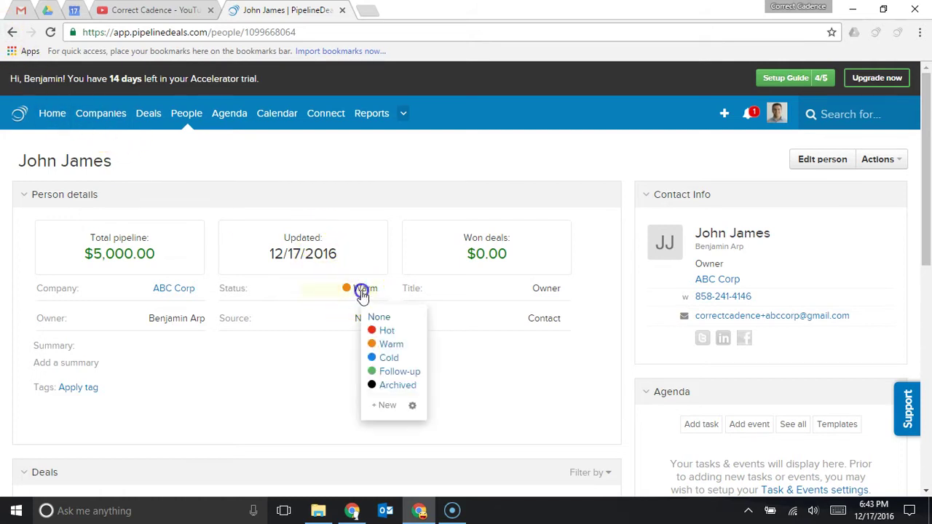
click(385, 337)
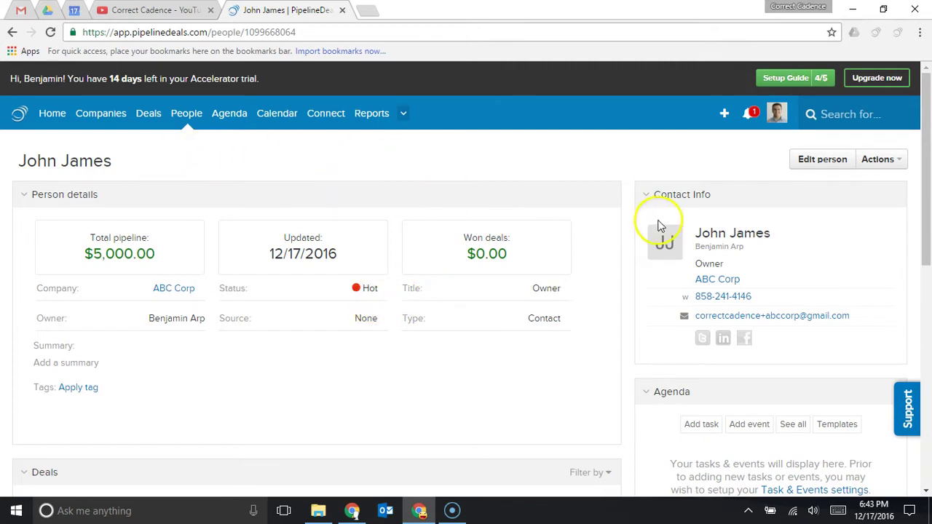
scroll(667, 178, down, 2)
scroll(665, 168, up, 1)
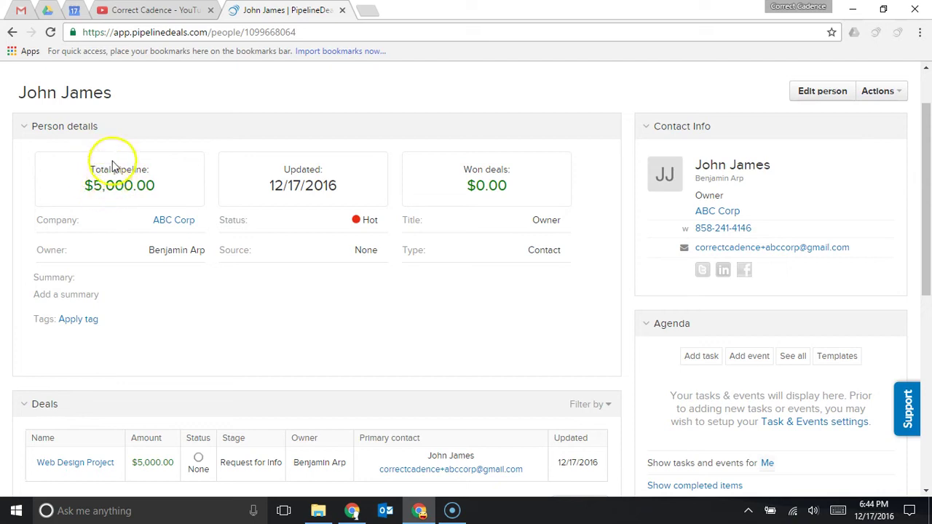
drag(94, 185, 164, 183)
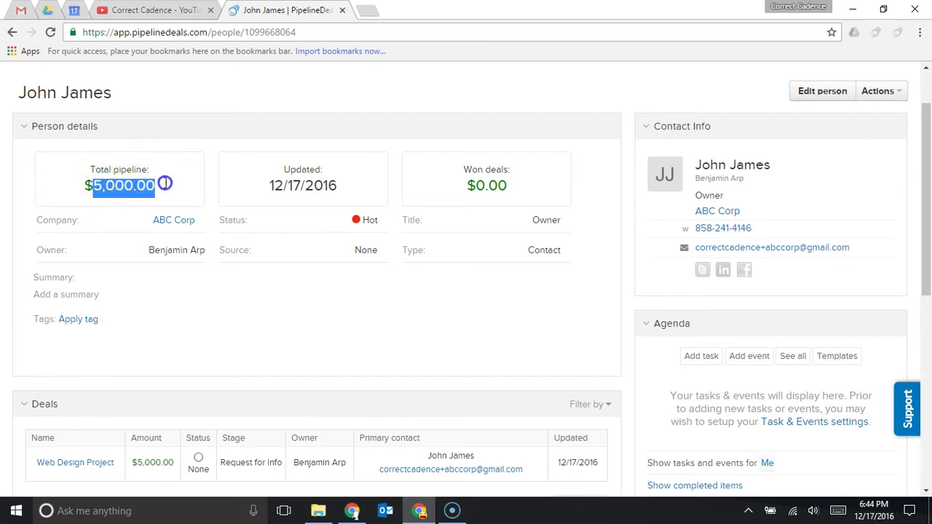
click(165, 183)
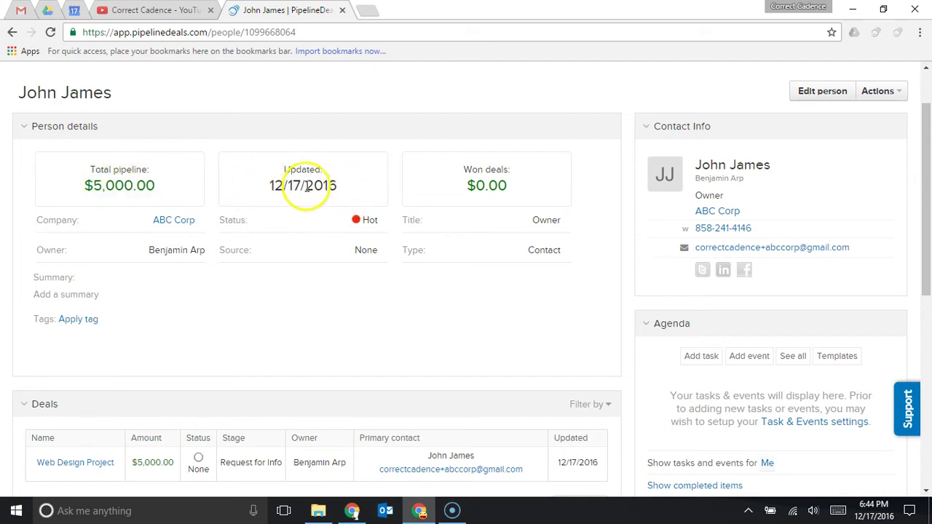
drag(272, 187, 327, 189)
click(327, 189)
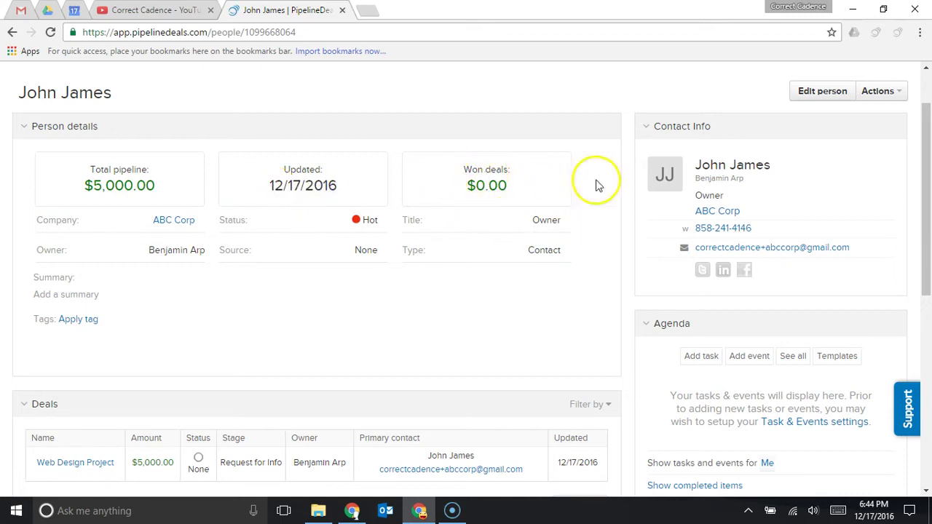
scroll(605, 177, down, 1)
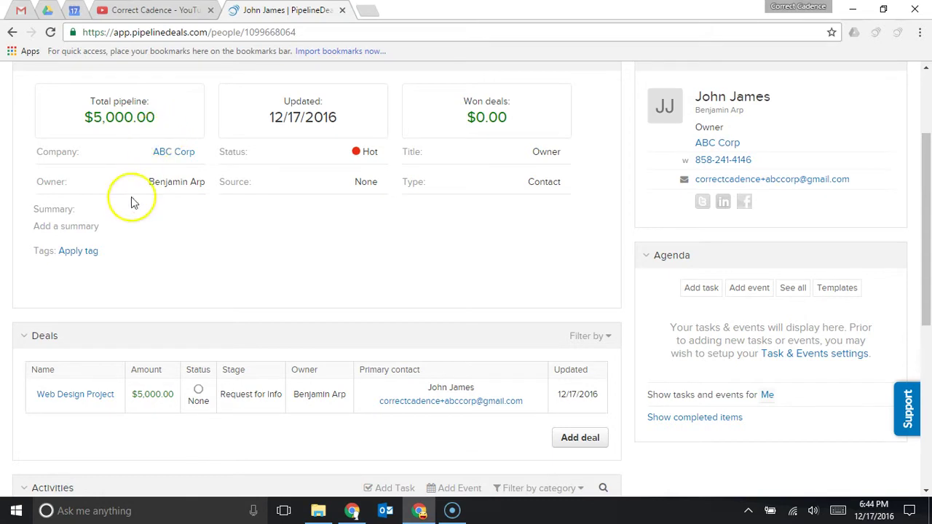
click(73, 226)
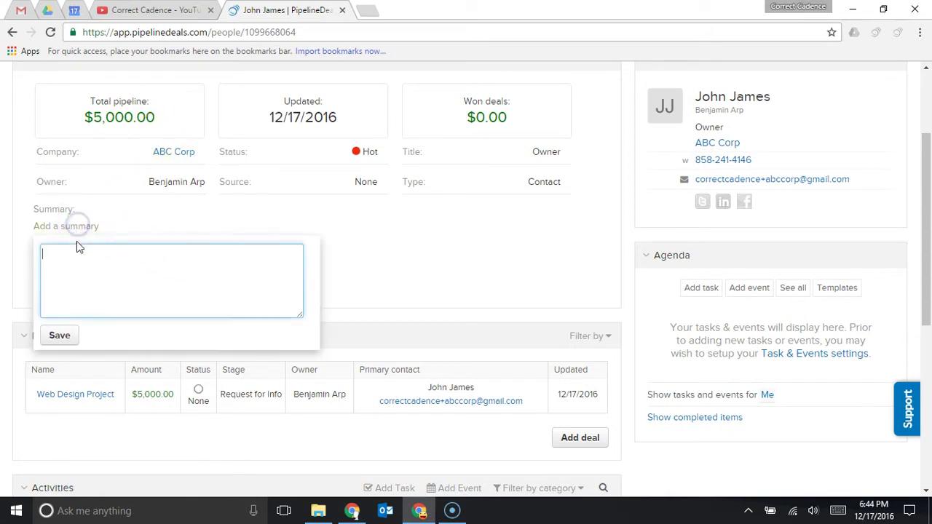
click(146, 266)
click(61, 336)
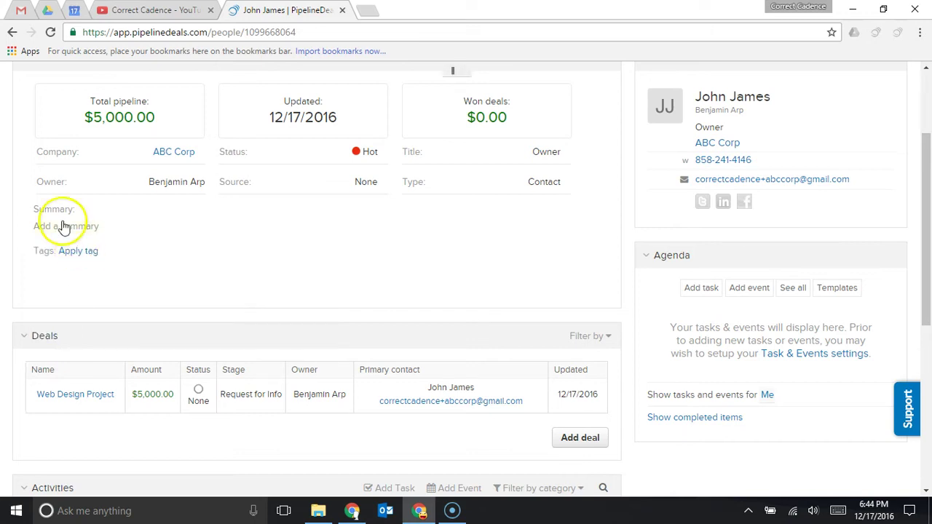
click(84, 252)
click(142, 271)
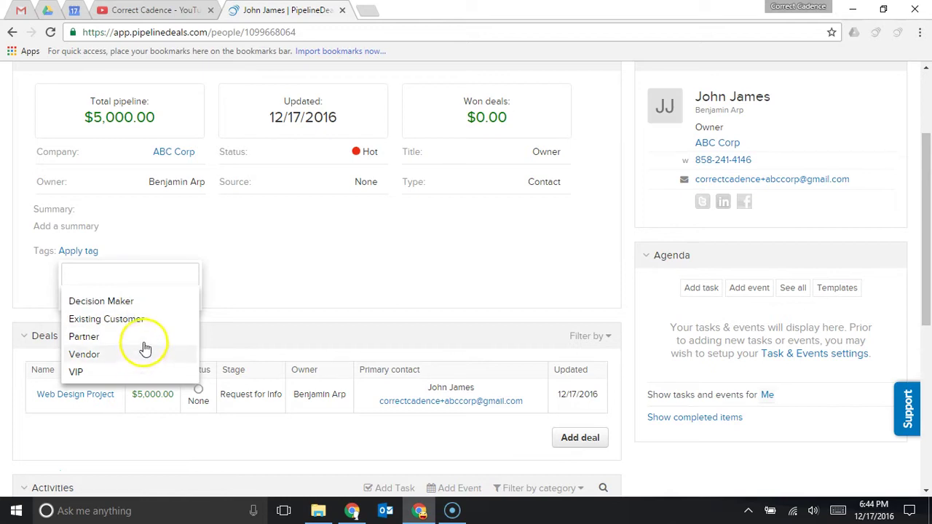
click(222, 309)
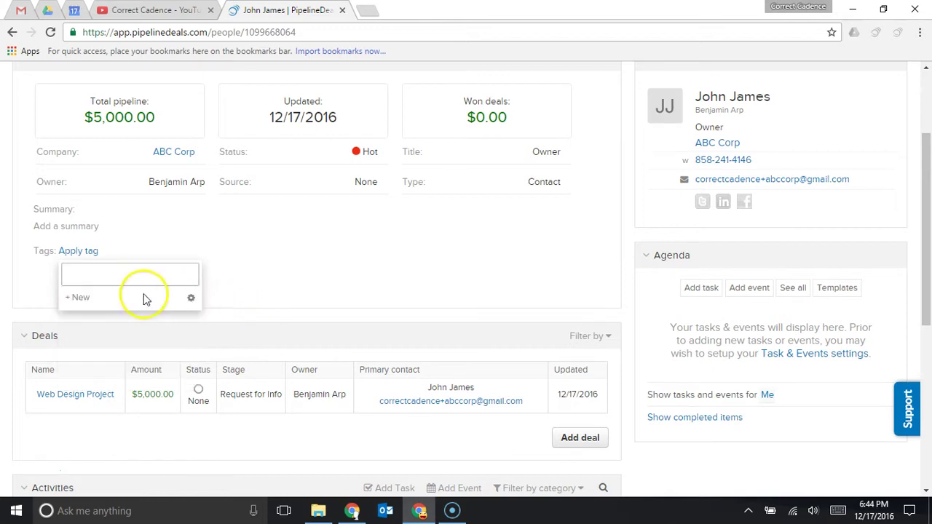
click(50, 272)
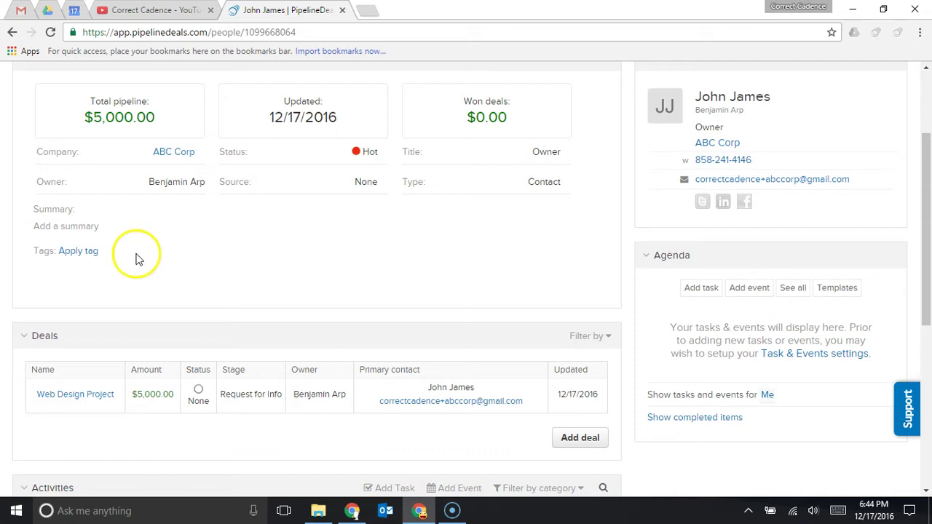
scroll(142, 274, down, 1)
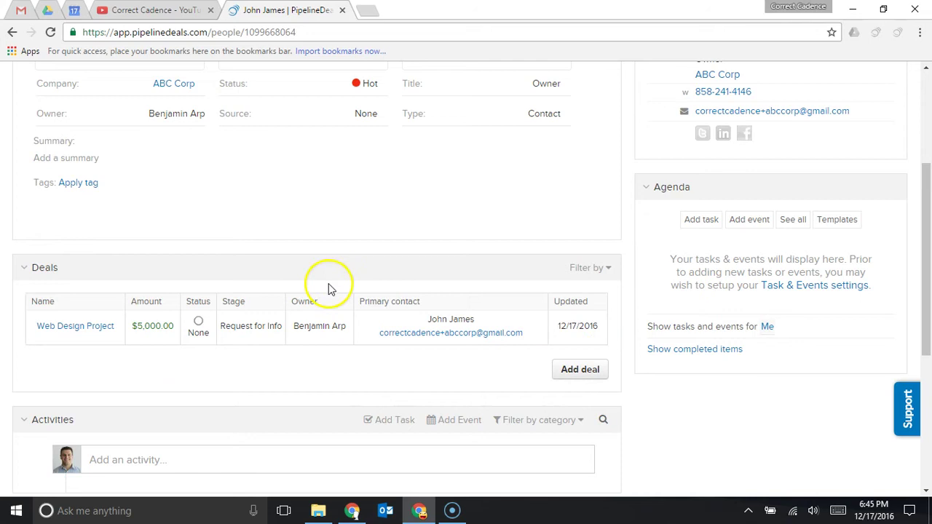
Add and save a follow-up Call task on the contact's agenda.
click(694, 224)
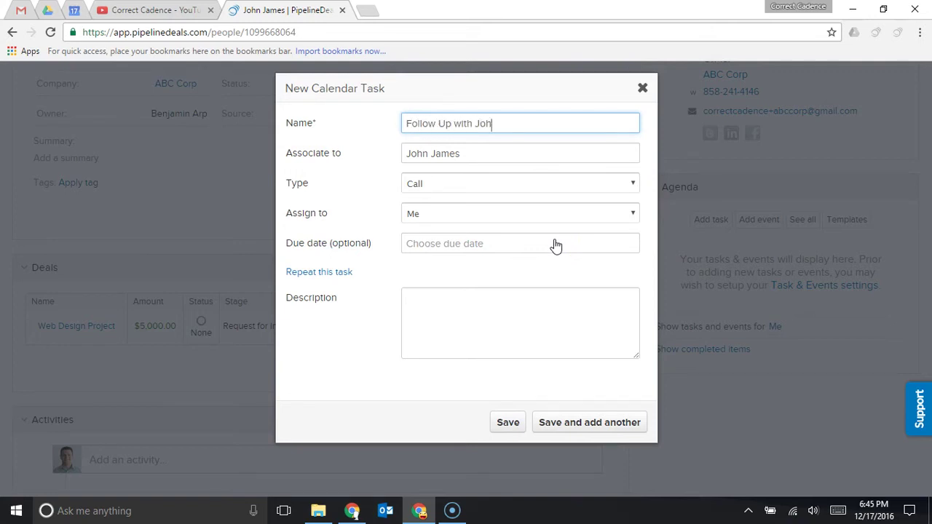
click(507, 424)
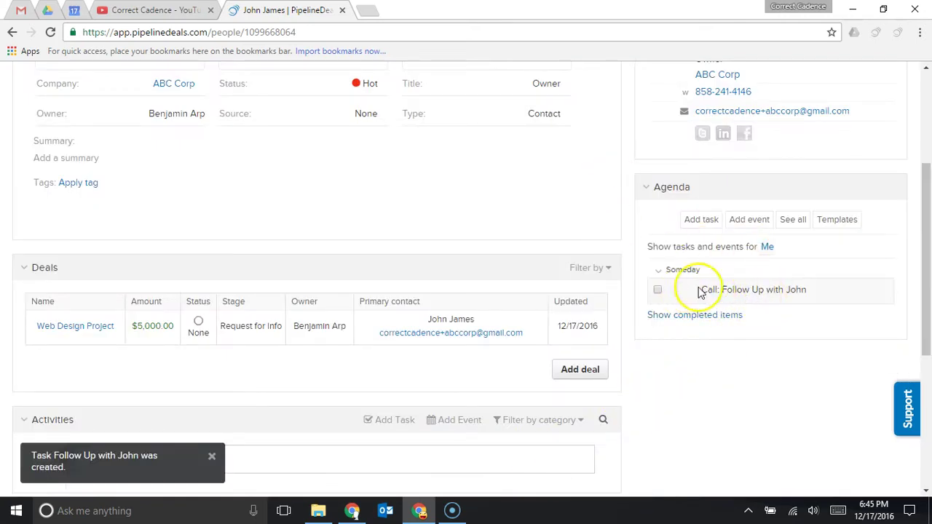
scroll(688, 361, down, 2)
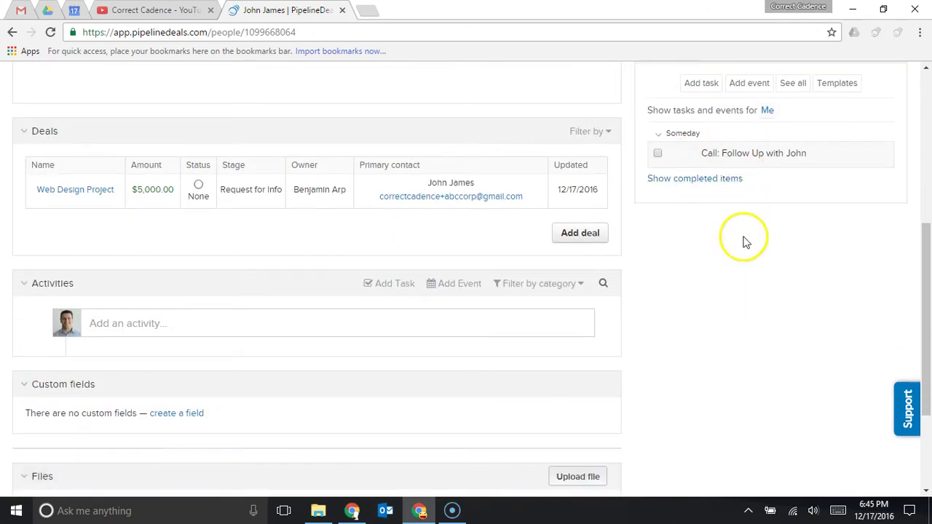
scroll(744, 241, down, 2)
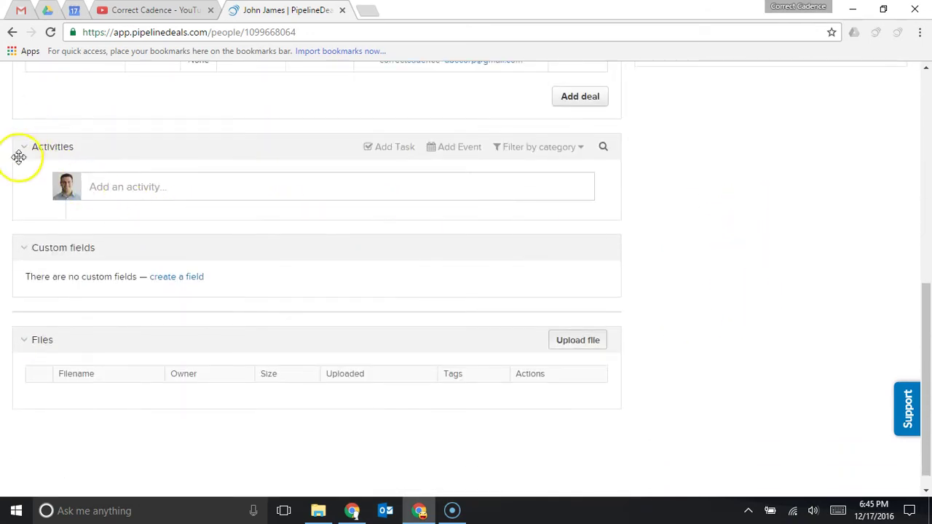
click(110, 187)
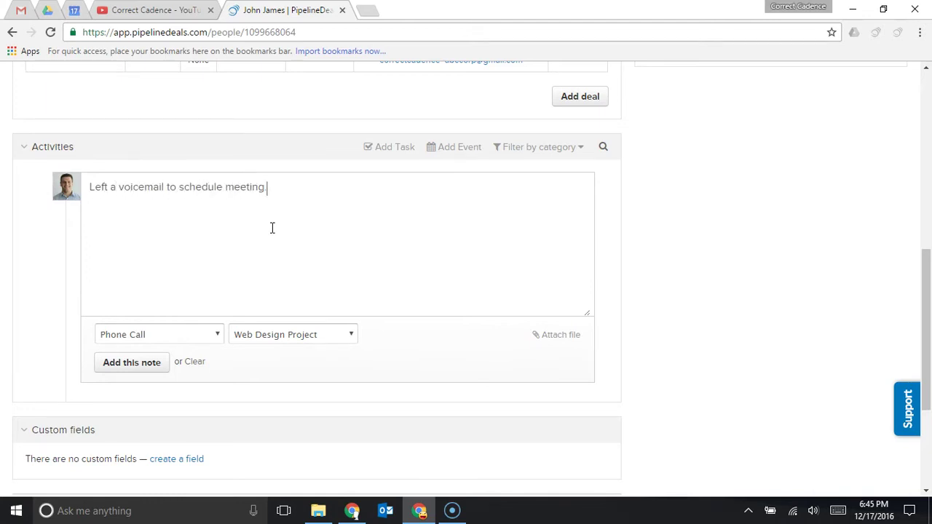
Post the 'Left a voicemail to schedule meeting.' note as a Voicemail activity on Web Design Project.
click(129, 329)
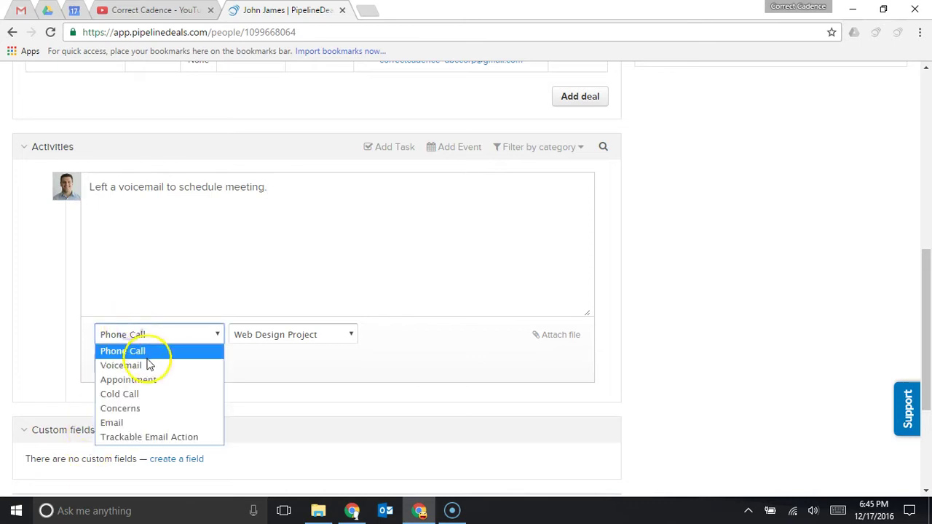
click(151, 365)
click(261, 338)
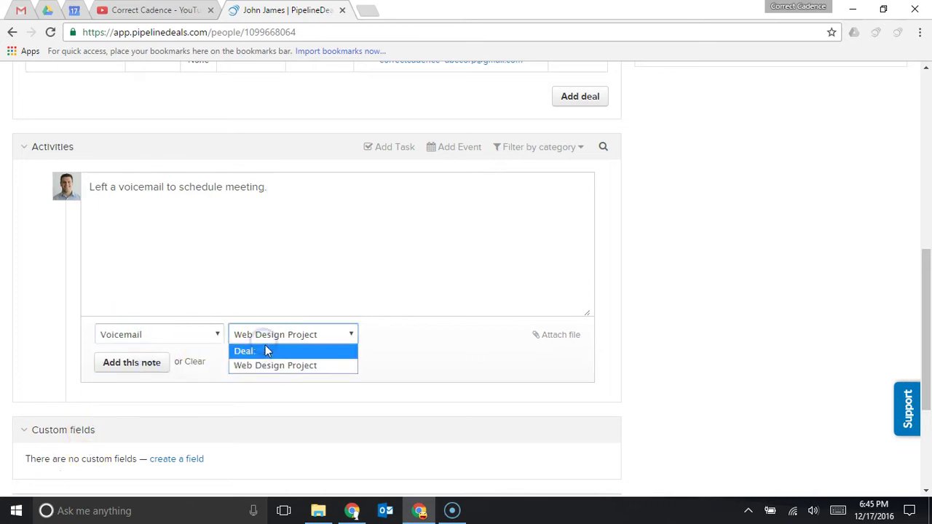
click(244, 366)
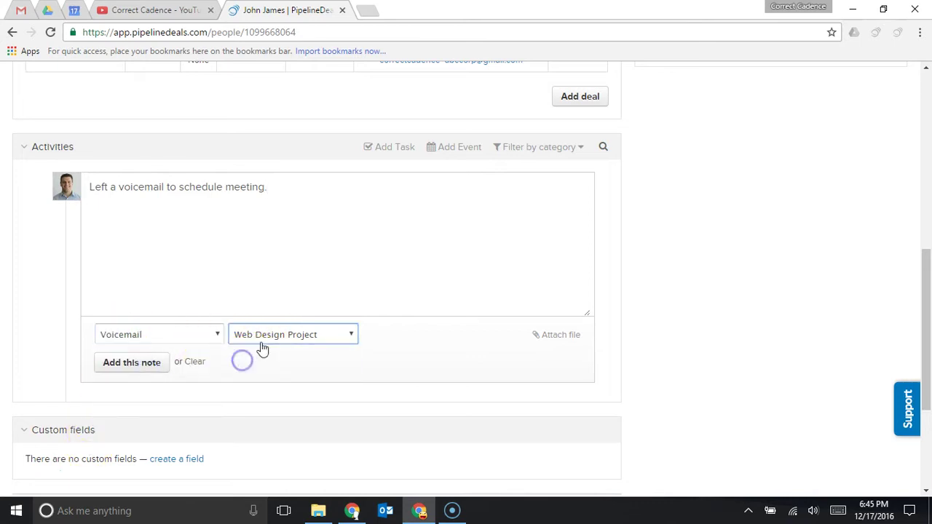
click(150, 369)
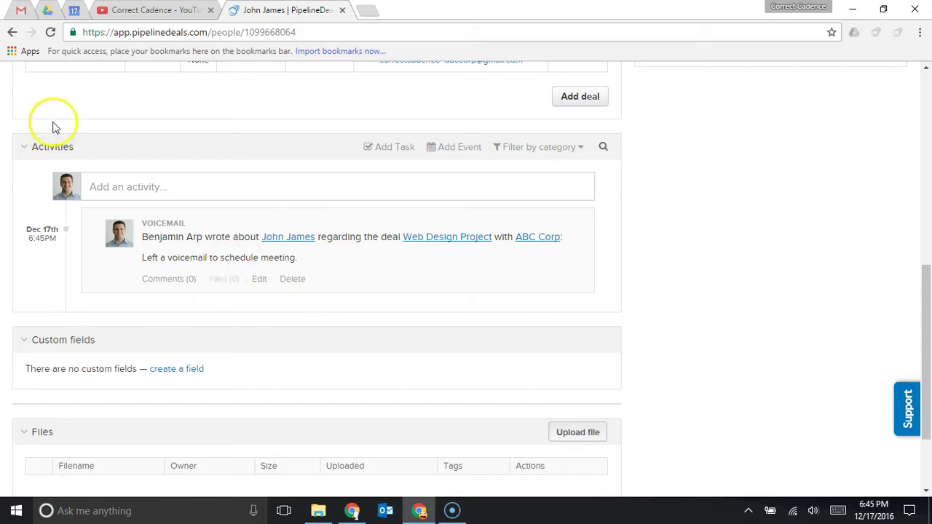
scroll(29, 317, up, 5)
scroll(30, 318, up, 2)
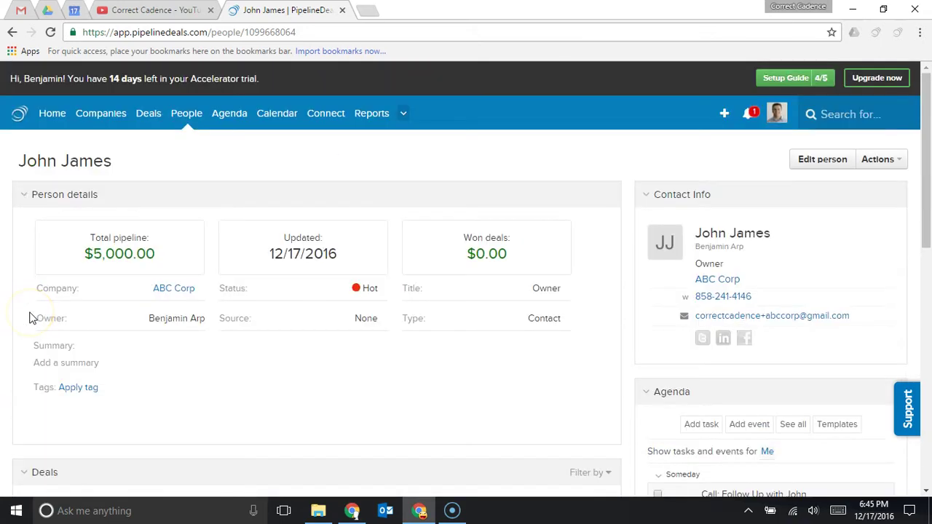
click(150, 120)
Show the Deals page and scroll to the All deals table listing all six deals.
click(142, 103)
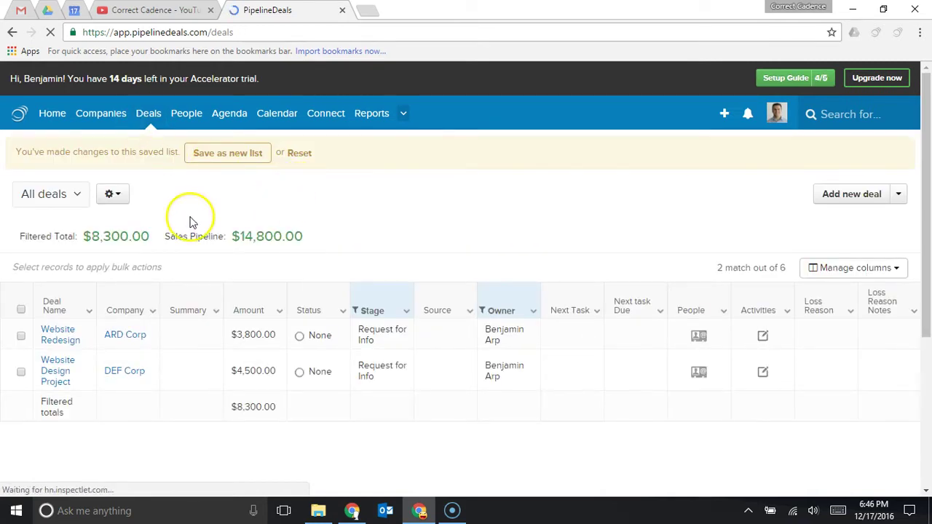
scroll(292, 263, down, 2)
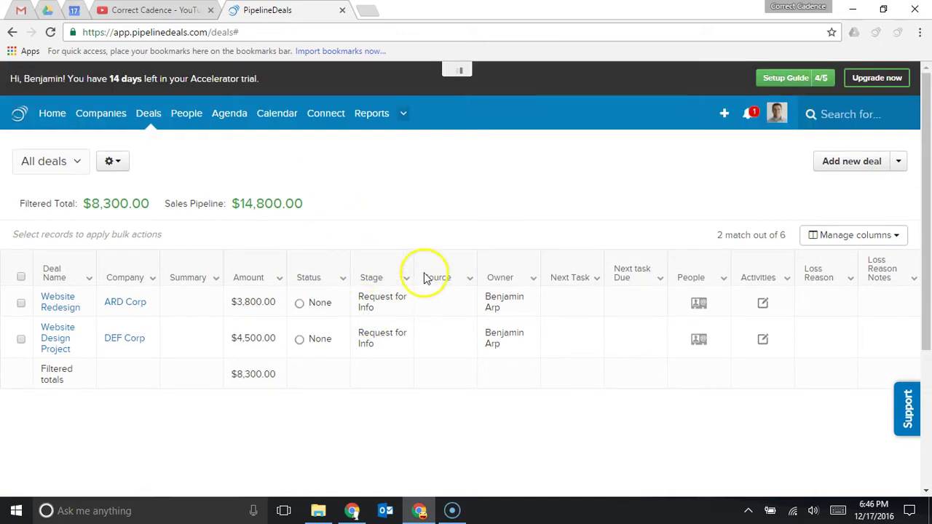
scroll(498, 223, down, 2)
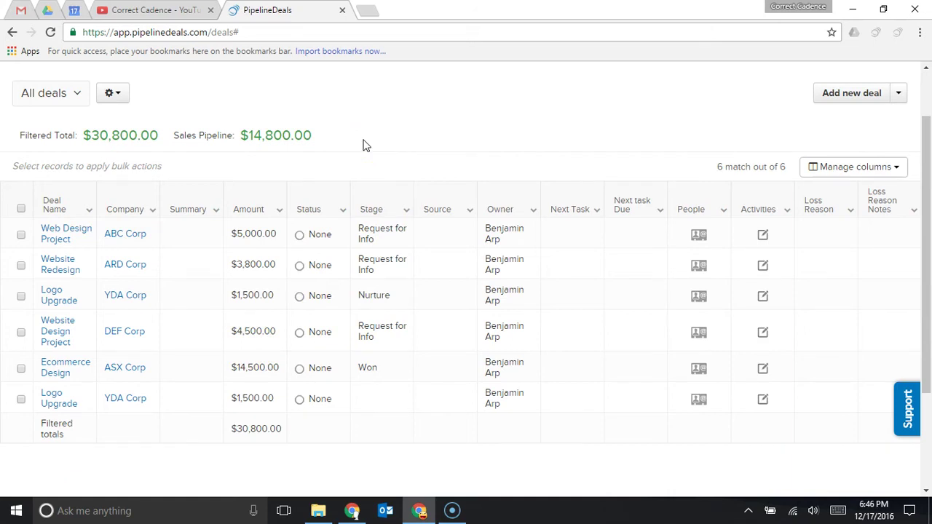
click(279, 209)
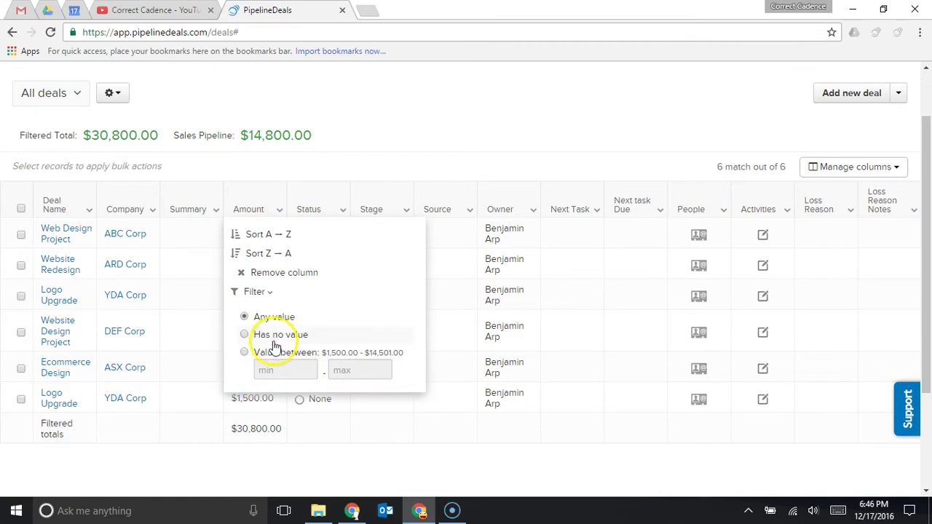
Filter Amount to values between 1500 and 5000, leaving 5 deals totalling $16,300.
click(264, 365)
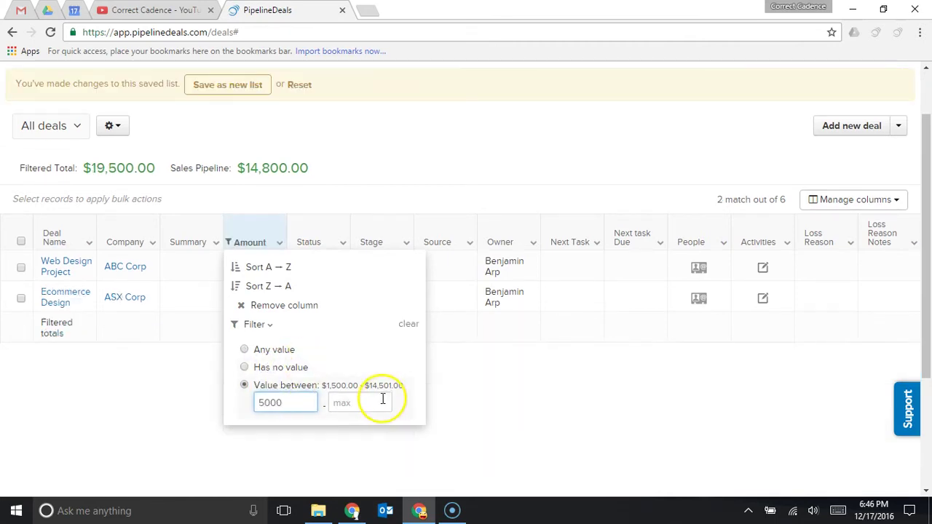
click(462, 390)
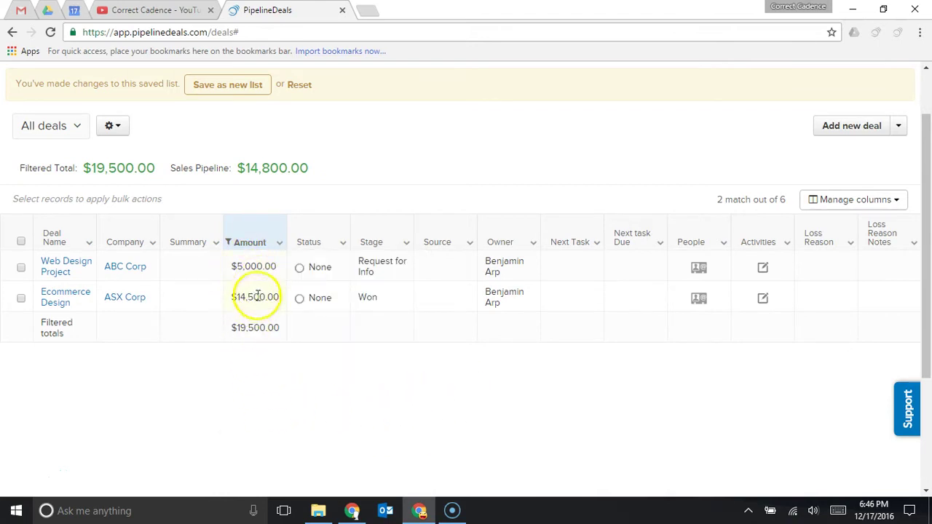
click(279, 244)
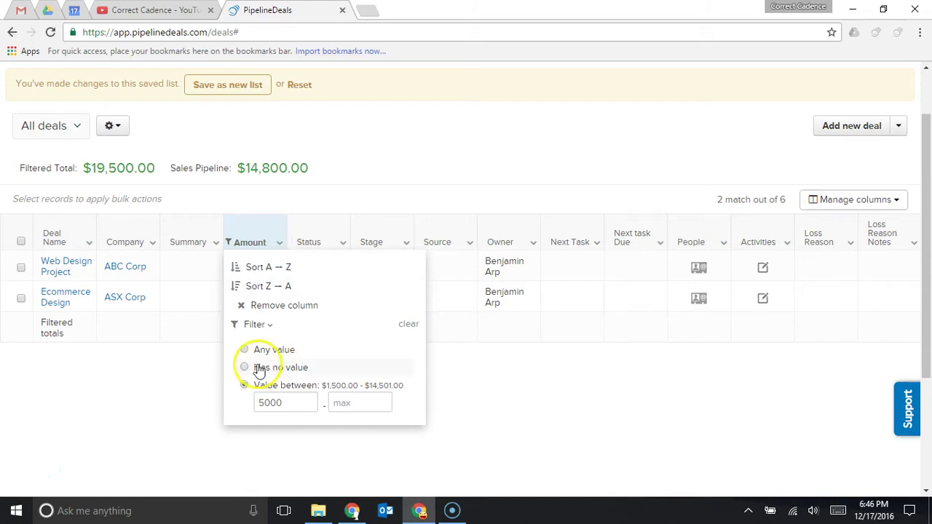
double_click(266, 402)
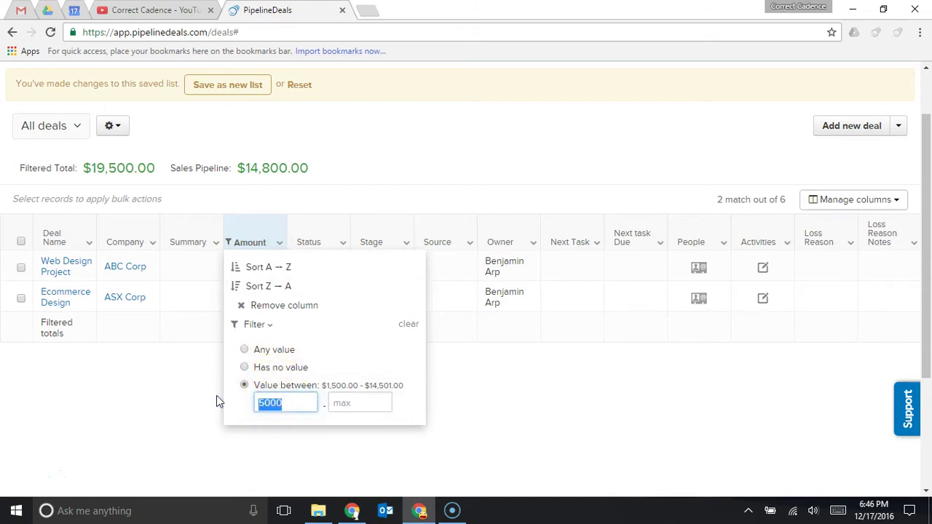
text(1500)
click(350, 403)
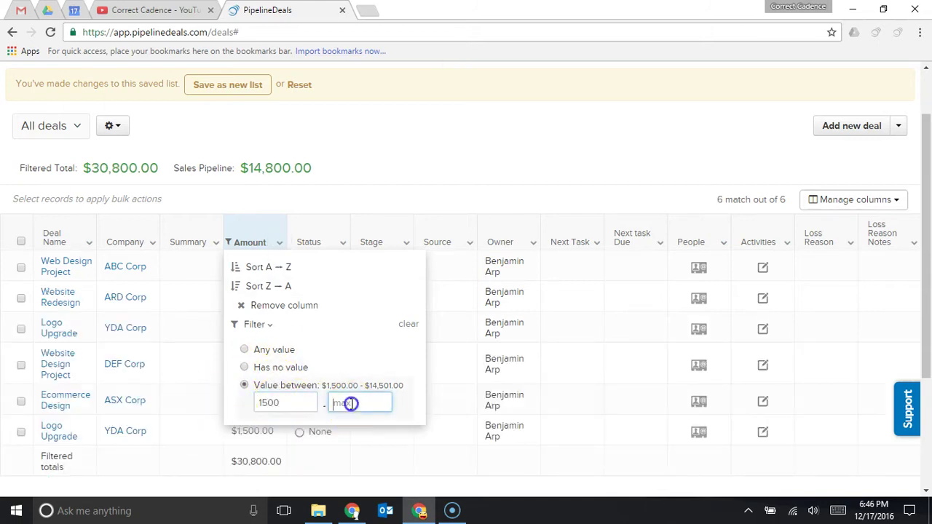
text(5000)
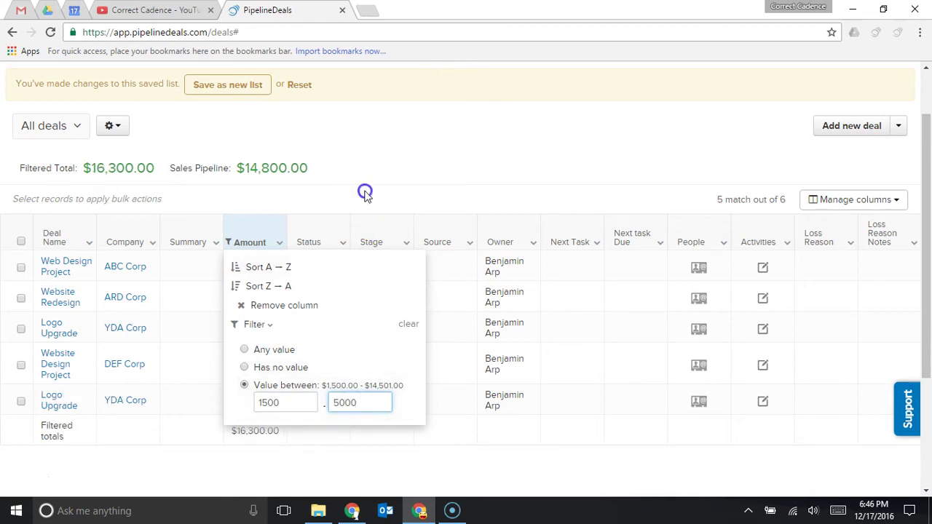
click(364, 191)
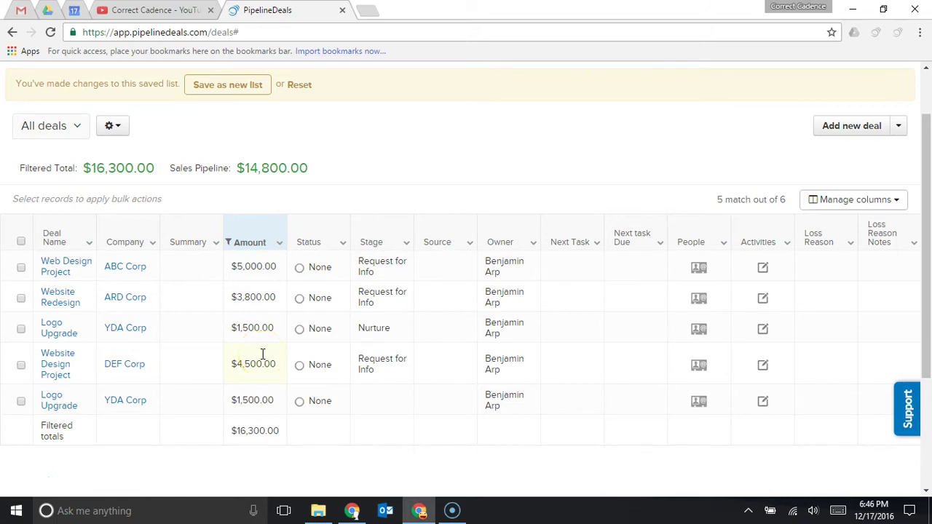
click(279, 243)
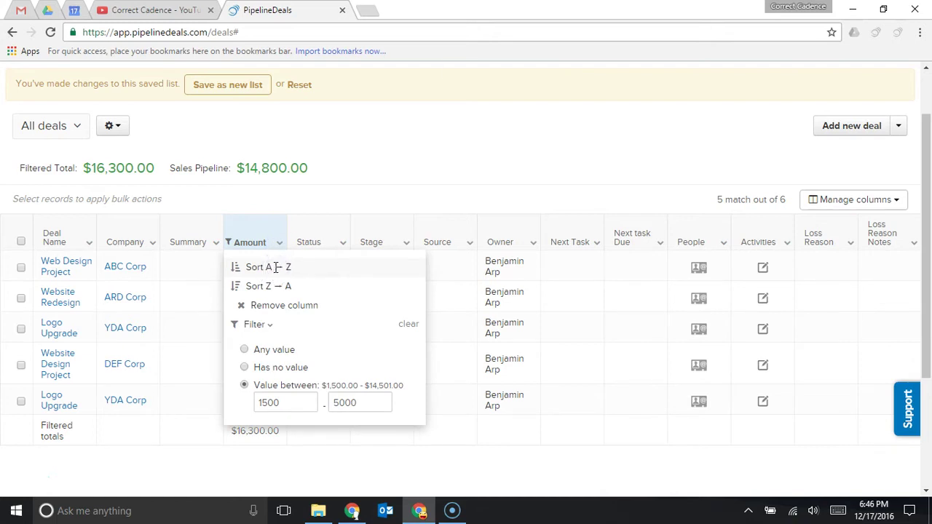
Sort the filtered deals by Amount Z→A so the largest come first.
click(276, 268)
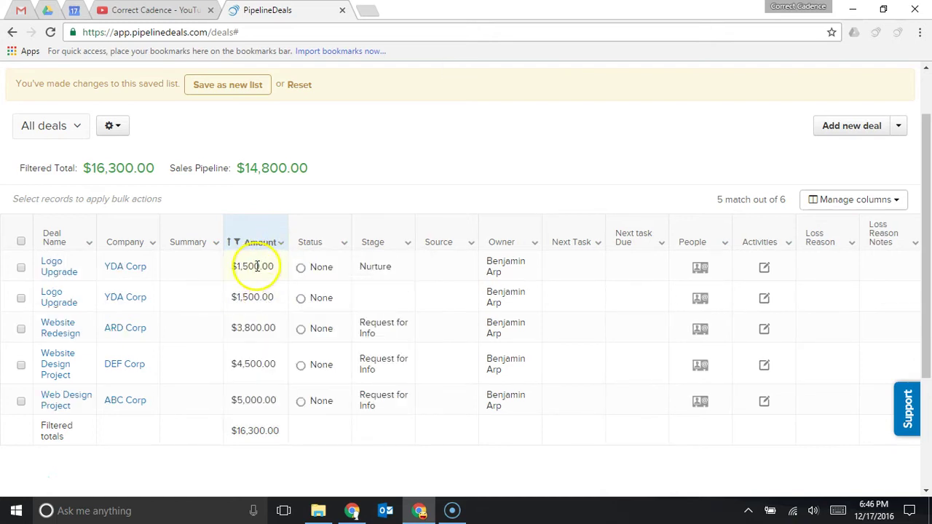
click(267, 243)
click(271, 290)
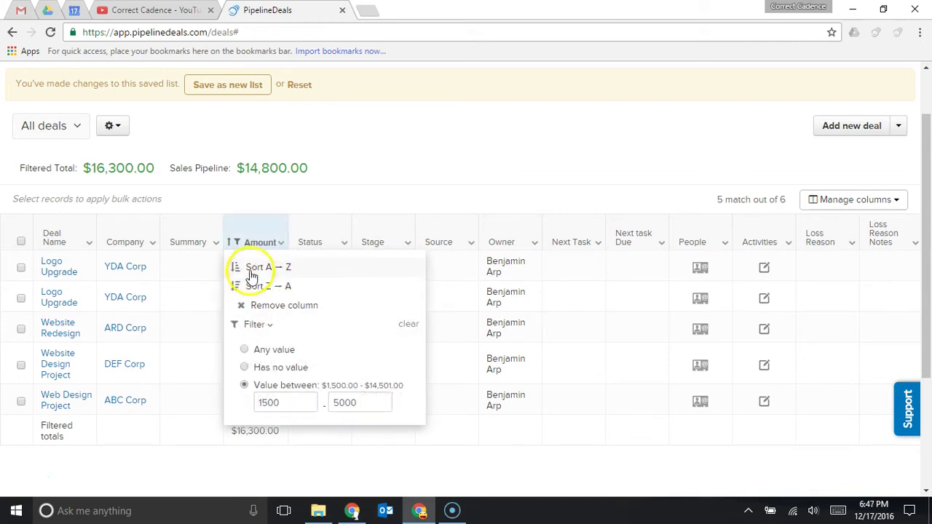
click(249, 285)
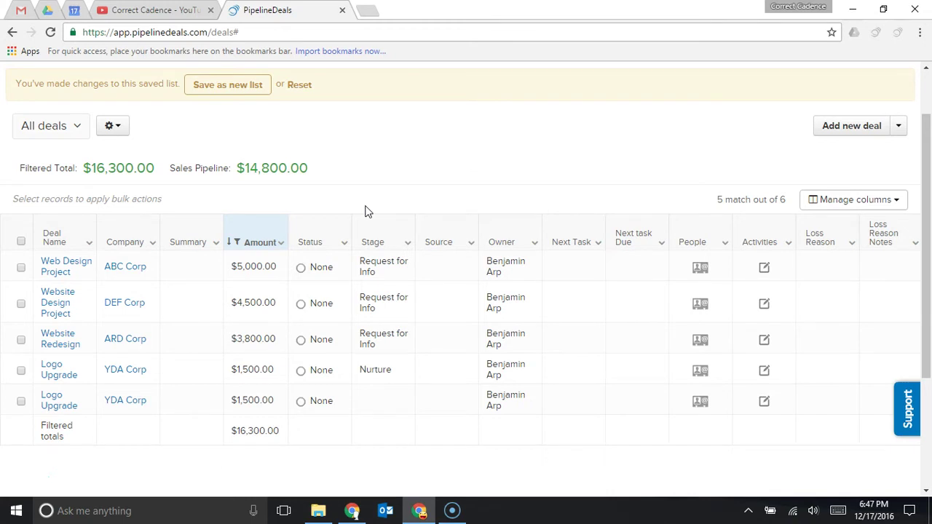
scroll(360, 204, up, 1)
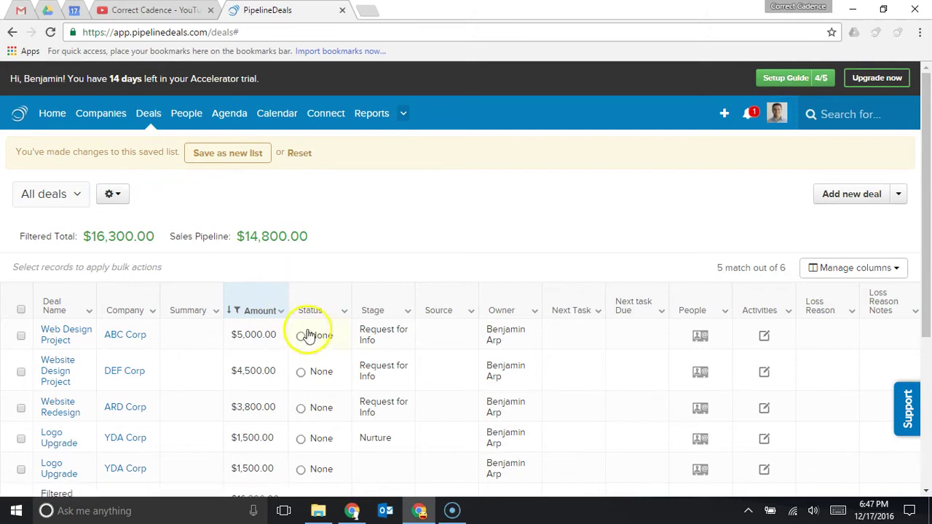
click(53, 115)
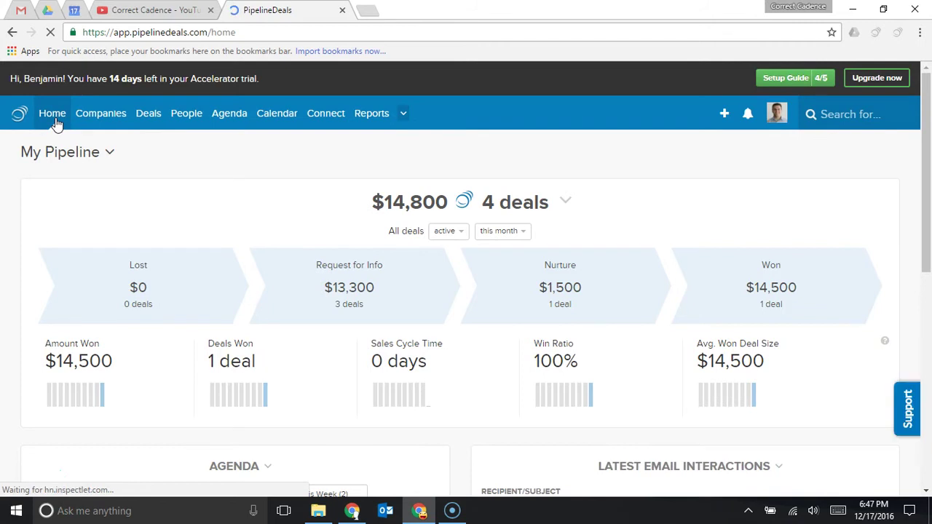
Scroll the Home dashboard to the My Pipeline summary of $14,800 across 4 deals.
scroll(15, 226, down, 1)
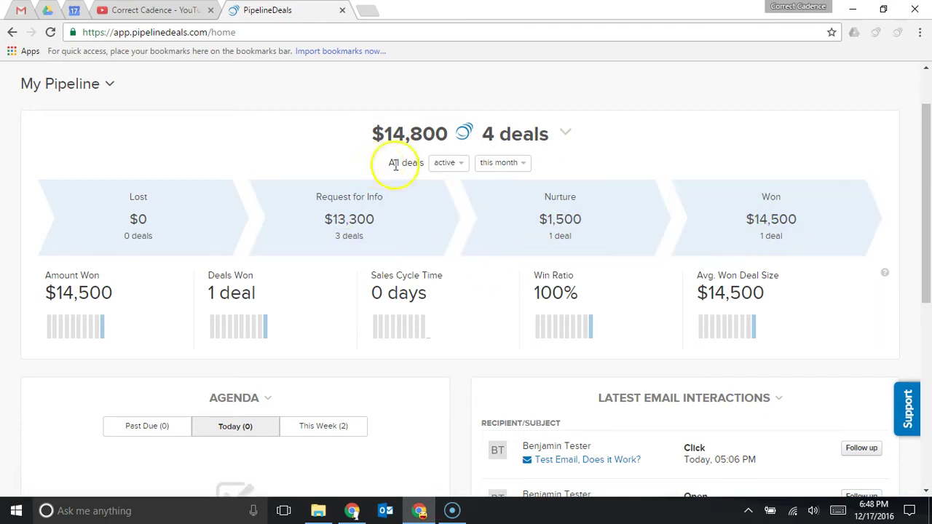
click(487, 163)
Set My Pipeline to deals expected to close this month: $9,800 across 3 deals.
click(515, 188)
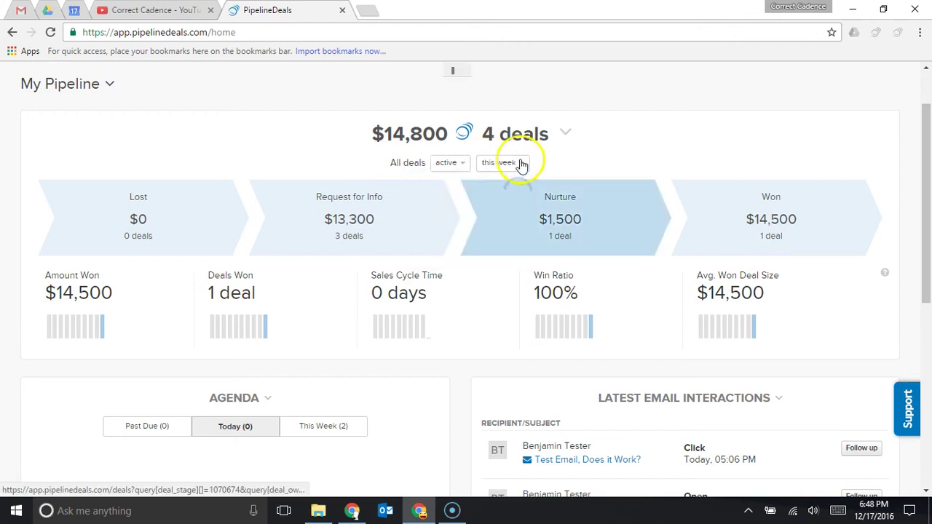
click(520, 162)
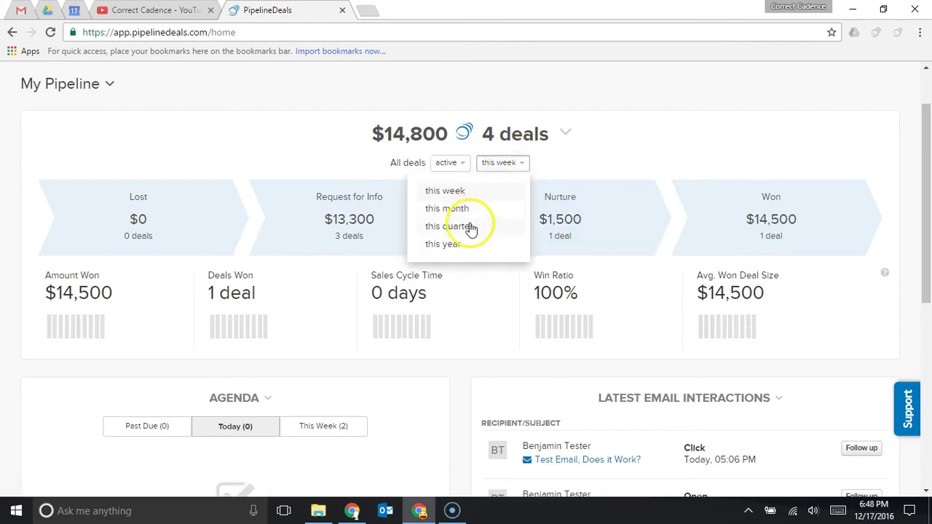
click(550, 162)
click(447, 166)
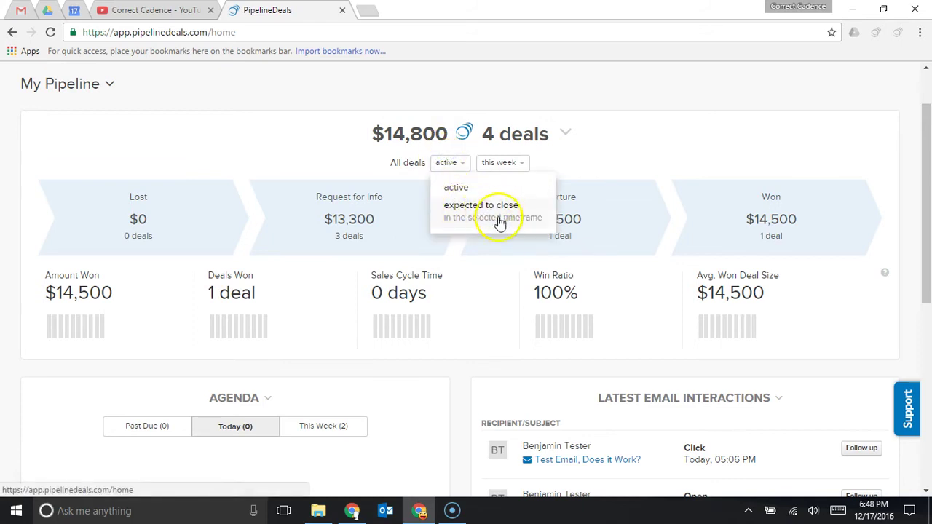
click(500, 221)
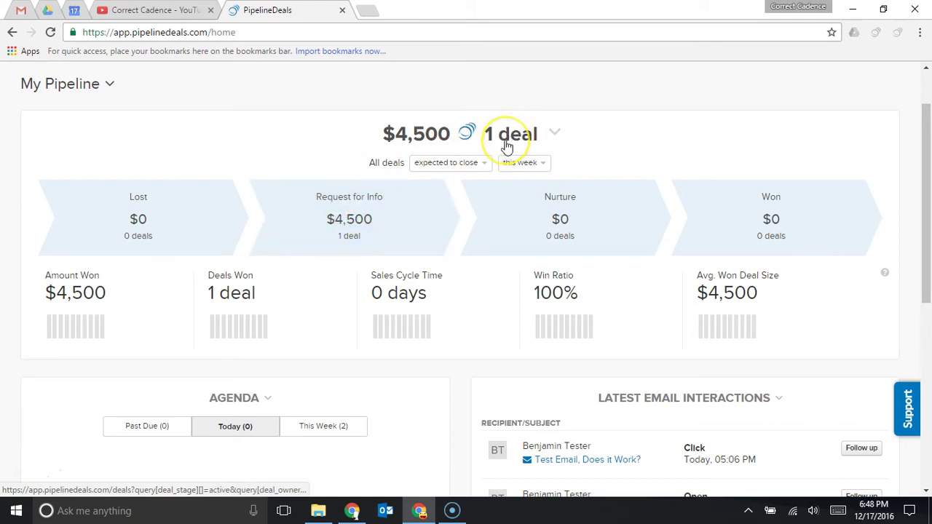
click(521, 162)
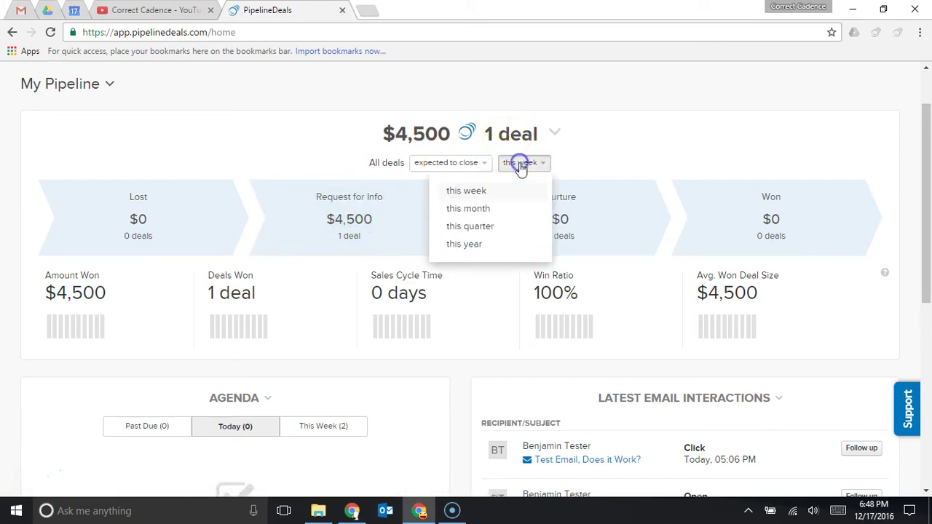
click(516, 217)
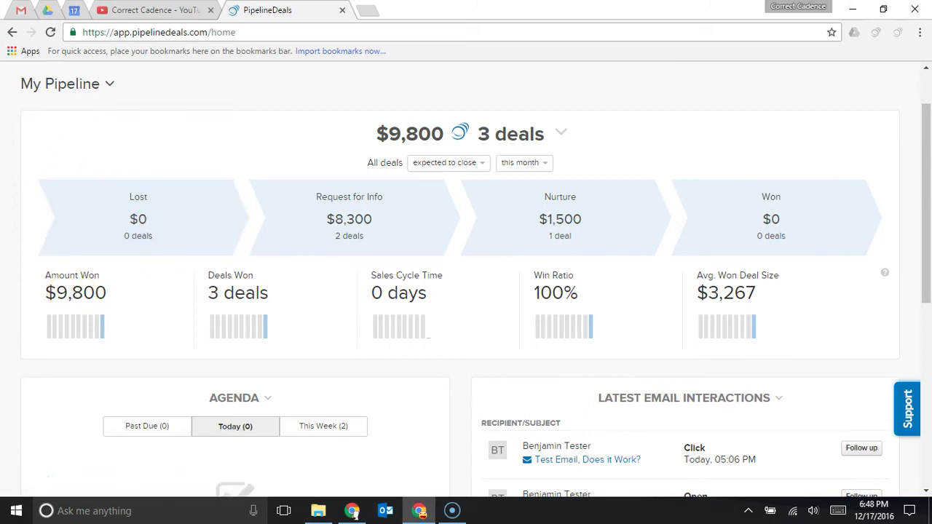
scroll(73, 293, down, 3)
scroll(18, 291, down, 1)
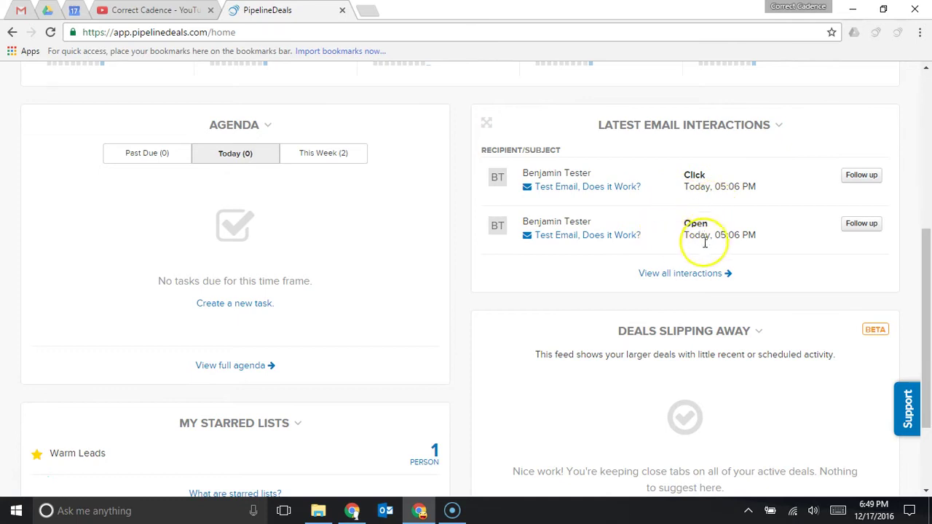
scroll(434, 162, down, 2)
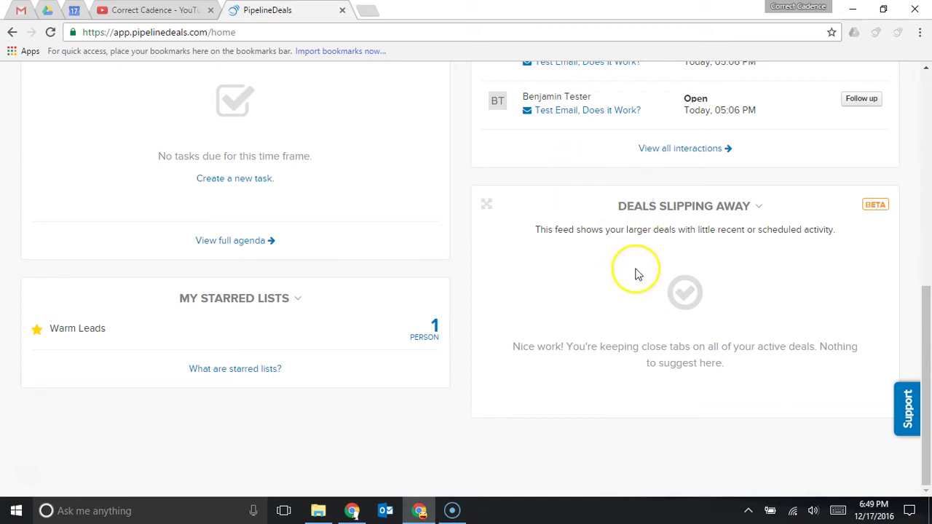
scroll(643, 248, up, 10)
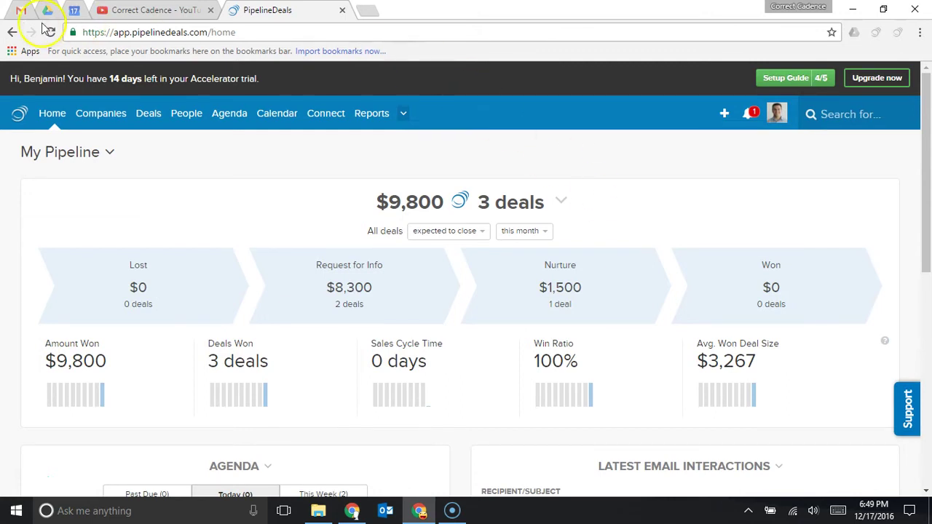
Open the 'Hey man, still on for Wednesday?' email in Gmail and check its sender details.
click(21, 12)
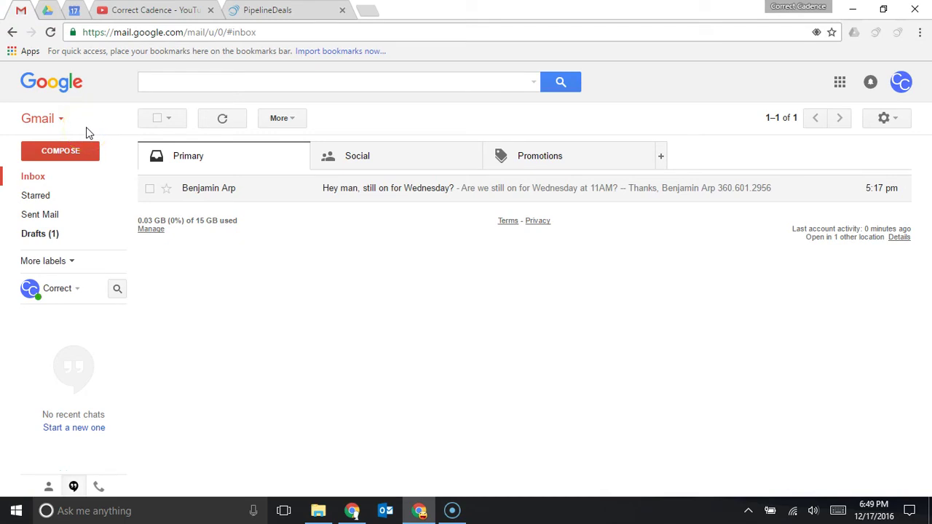
click(330, 191)
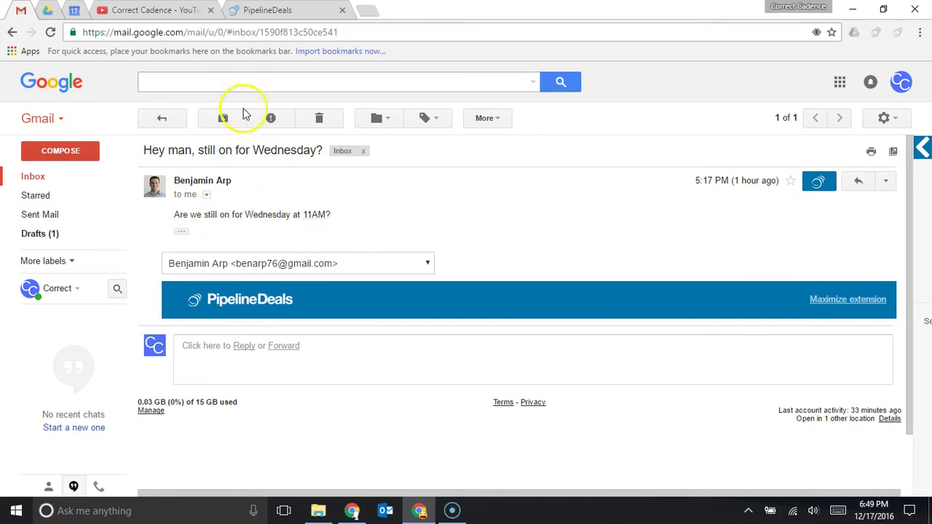
click(207, 195)
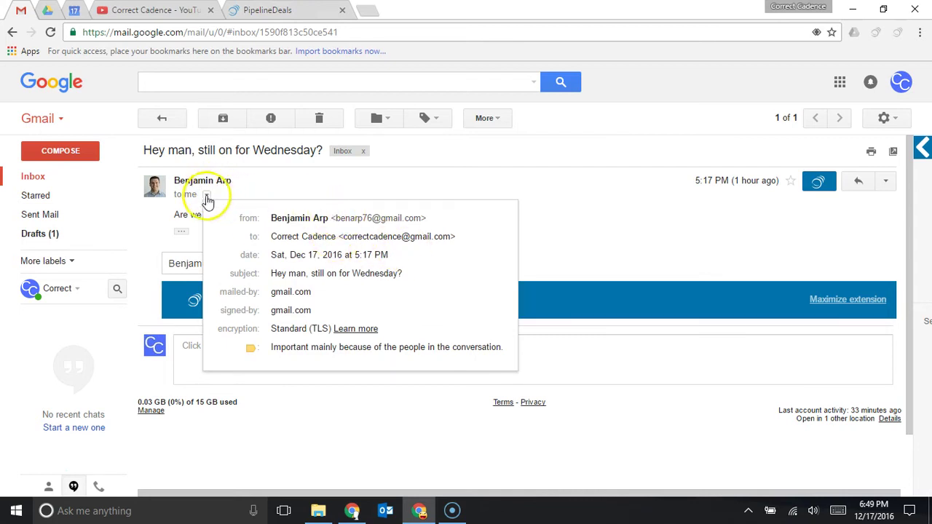
click(239, 187)
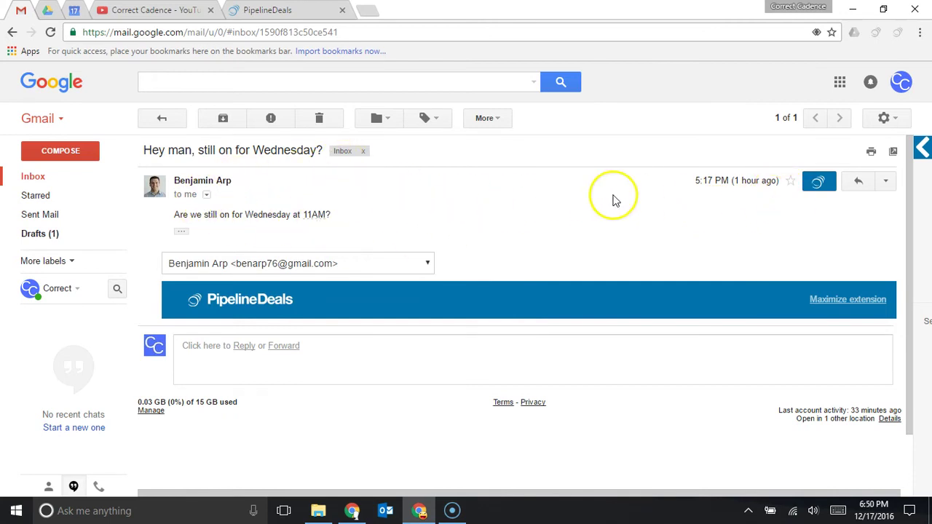
Expand the PipelineDeals panel and open an add-event form on the sender's Agenda (2016-12-17, 6:45–7:45pm).
click(846, 301)
scroll(720, 242, down, 1)
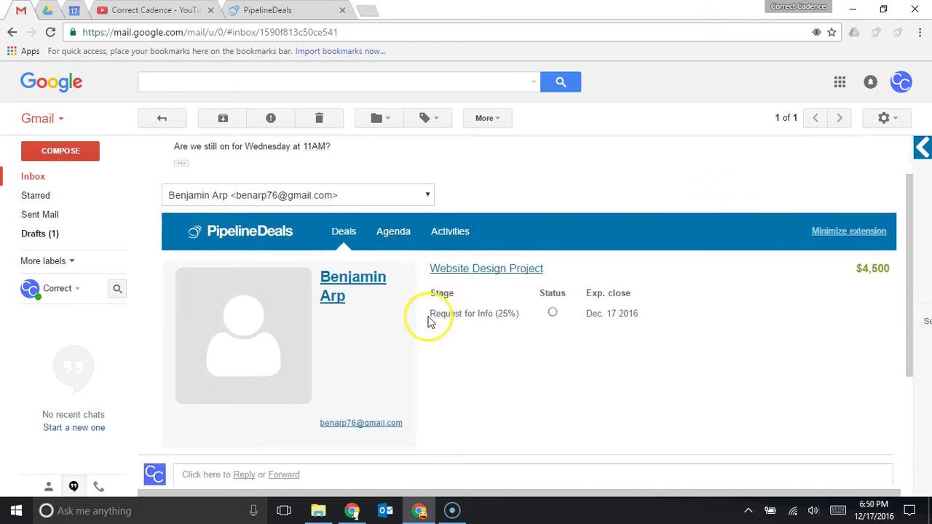
click(394, 231)
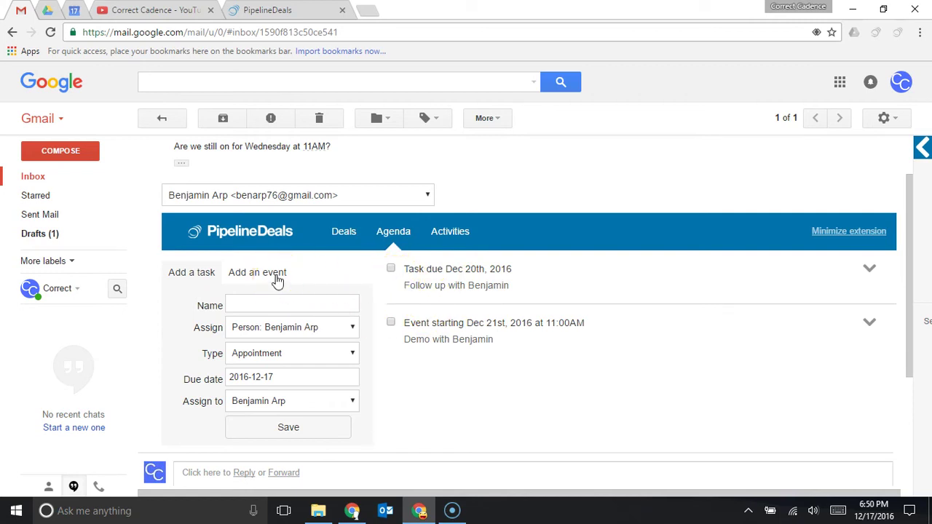
click(277, 278)
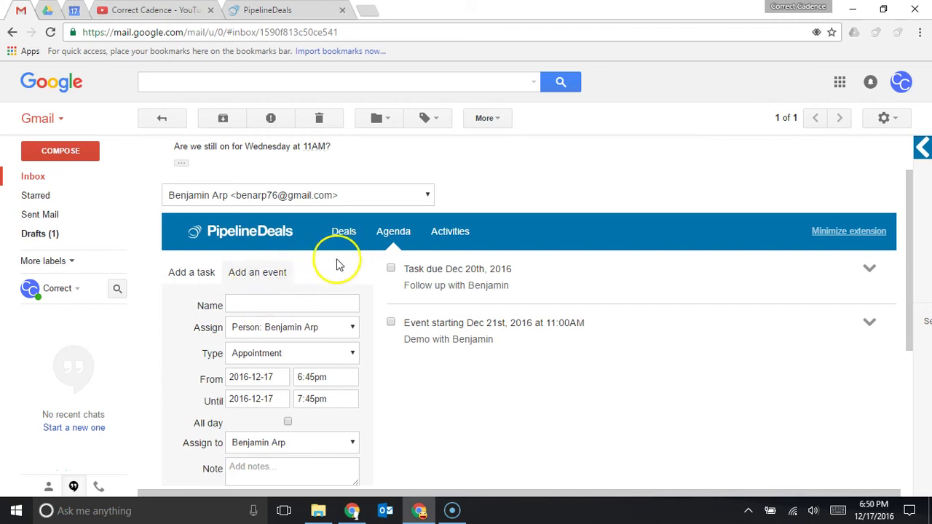
Log a Phone Call activity about the pricing question on the Website Design Project deal.
click(450, 230)
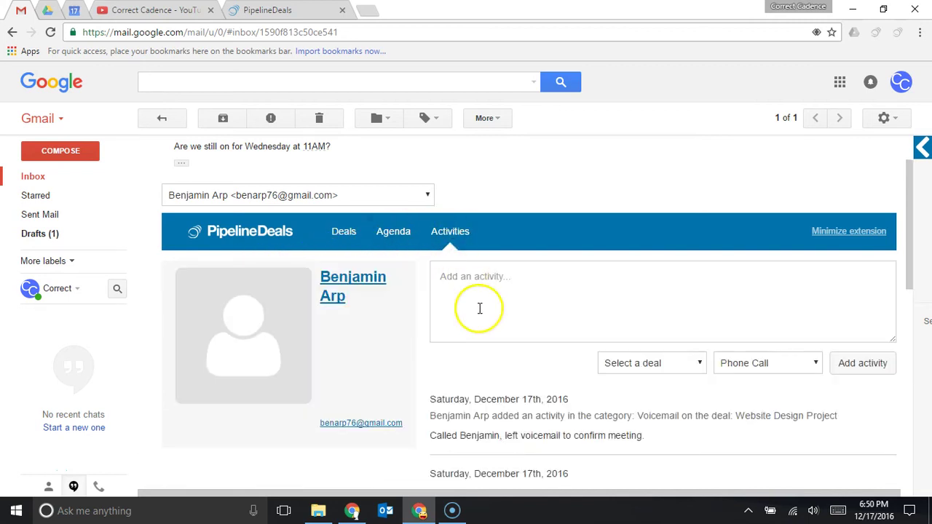
click(478, 306)
scroll(260, 214, up, 1)
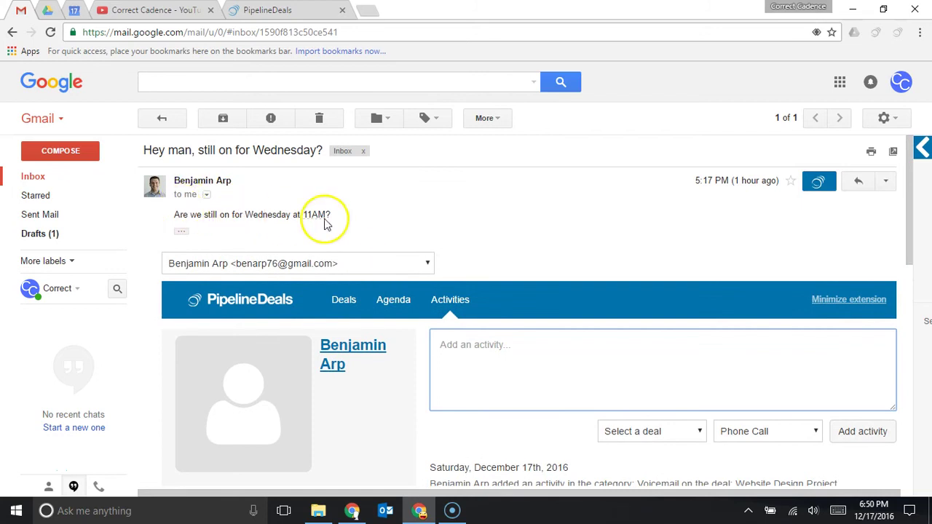
right_click(295, 391)
click(507, 373)
scroll(421, 267, down, 1)
click(485, 282)
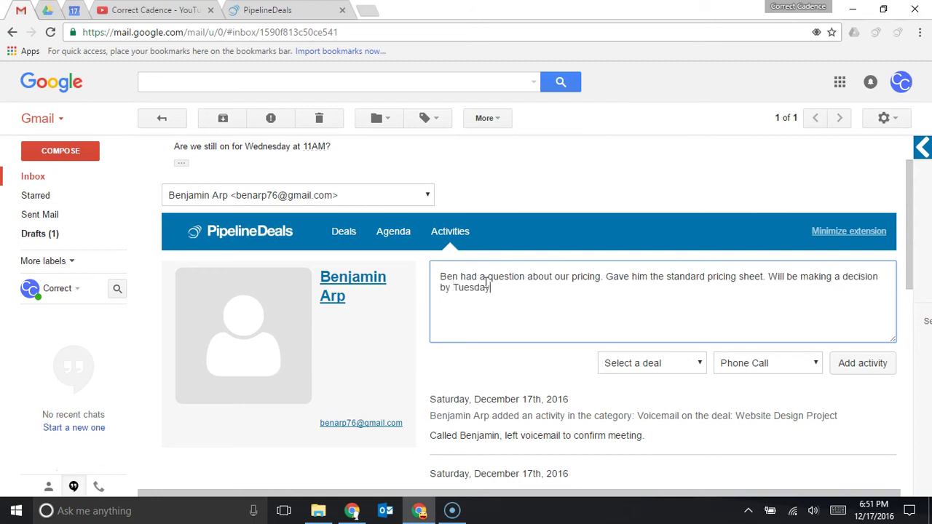
click(651, 363)
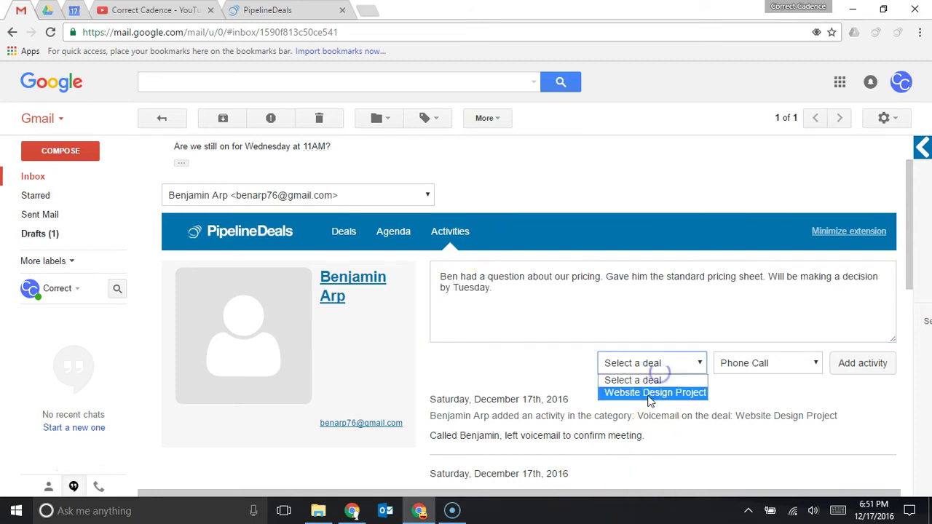
click(624, 395)
click(763, 363)
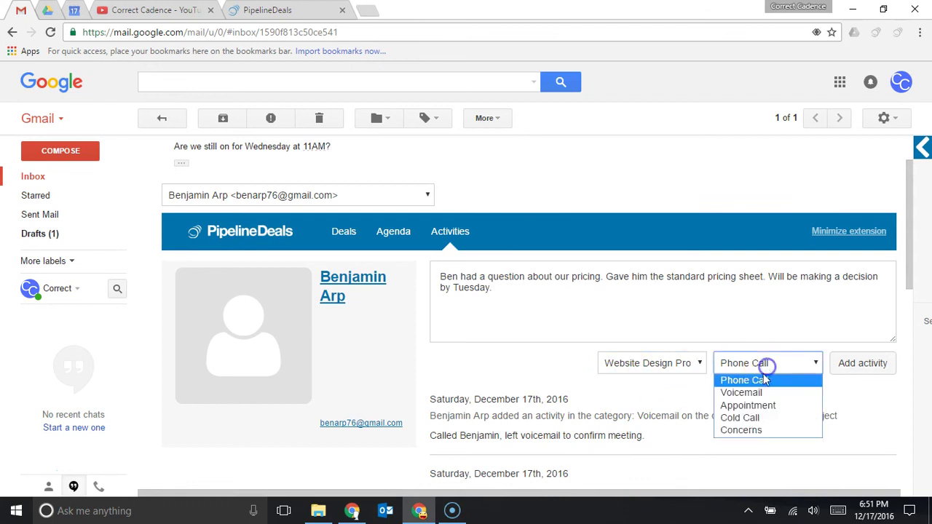
click(772, 379)
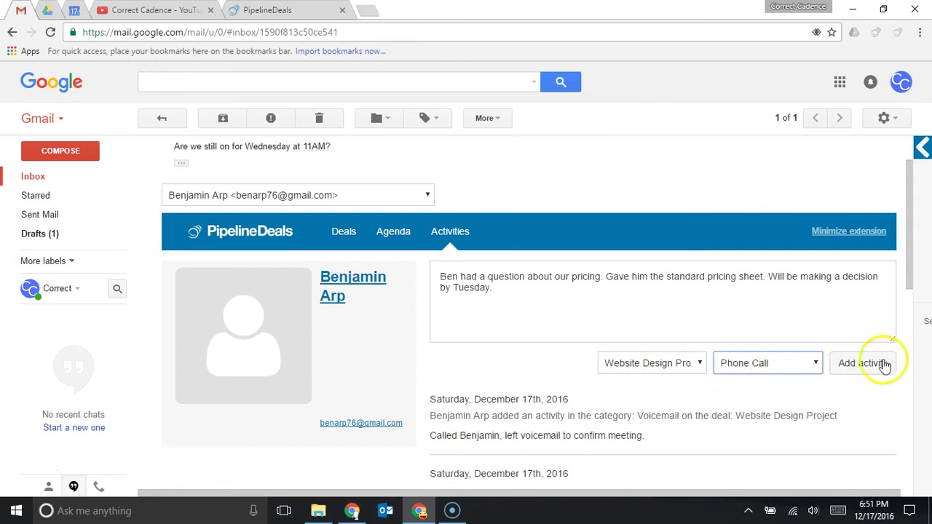
click(881, 368)
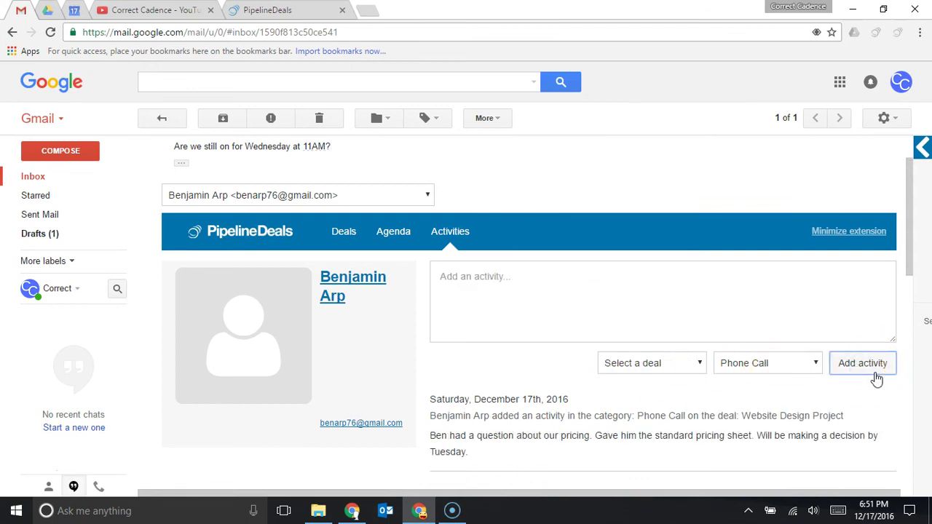
Collapse the embedded panel and open the sender's PipelineDeals contact sidebar with social links.
scroll(728, 407, down, 2)
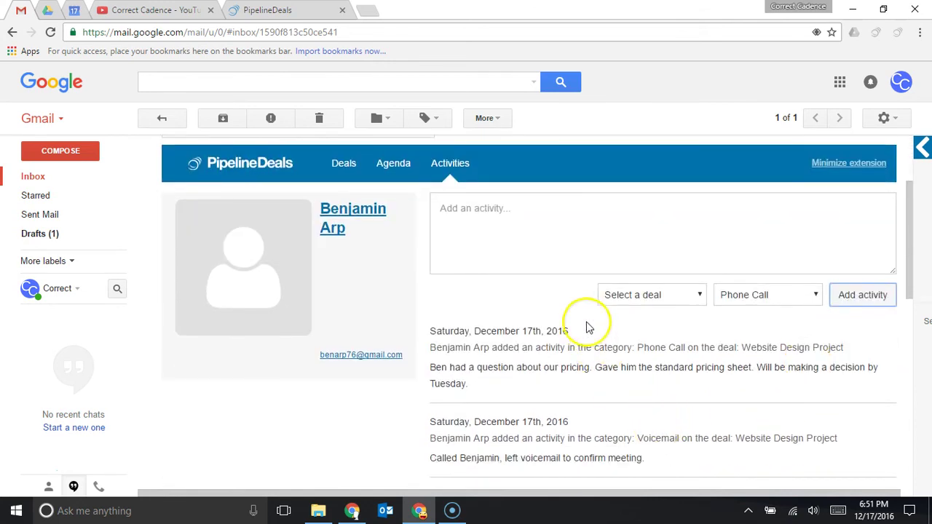
scroll(588, 306, down, 1)
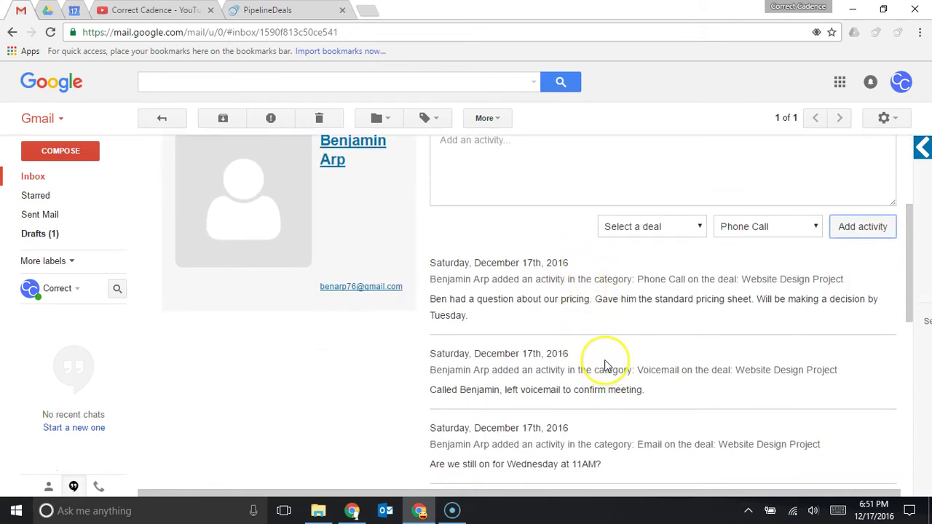
scroll(604, 364, down, 3)
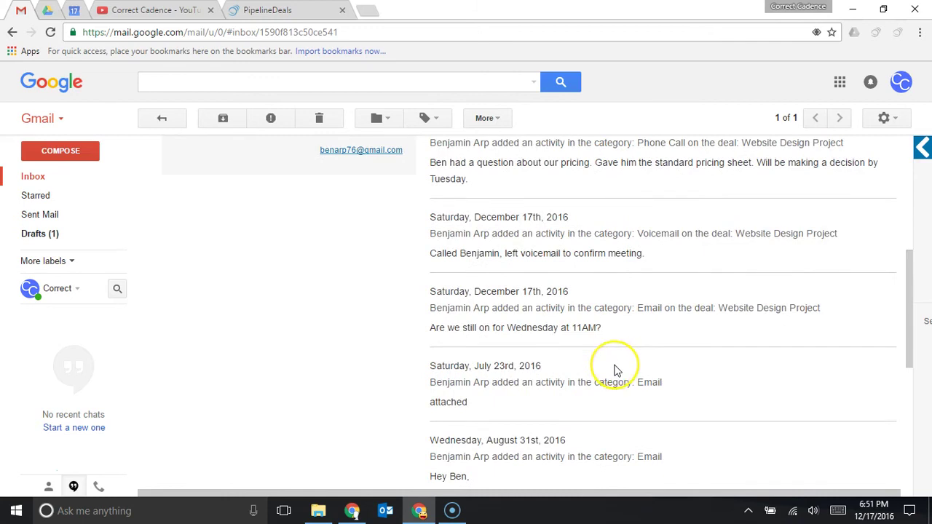
scroll(616, 370, up, 10)
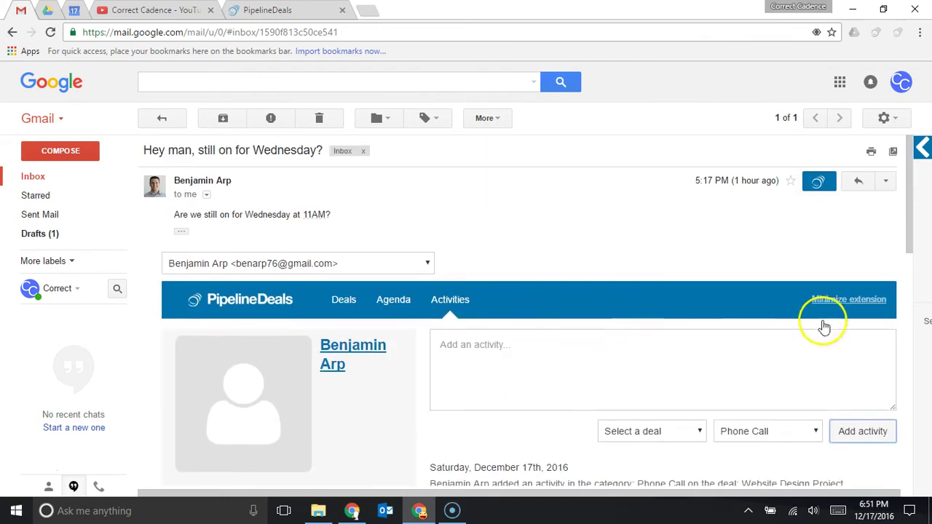
click(838, 300)
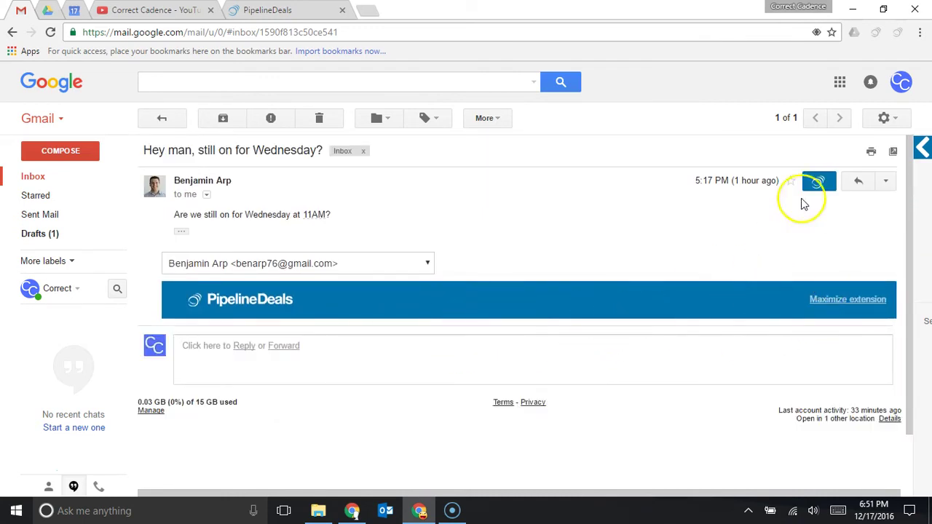
click(921, 150)
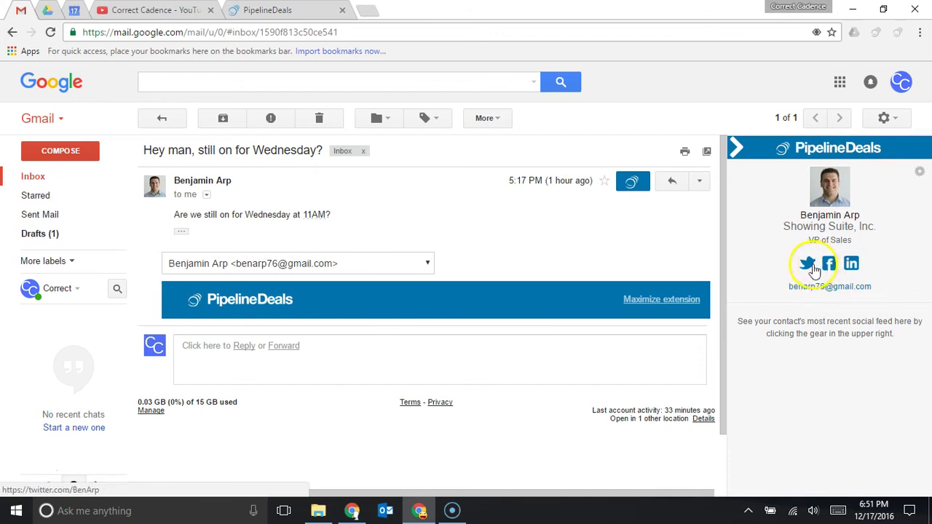
Connect Twitter in the sidebar's social settings and return to the contact card's feed.
click(919, 171)
click(826, 235)
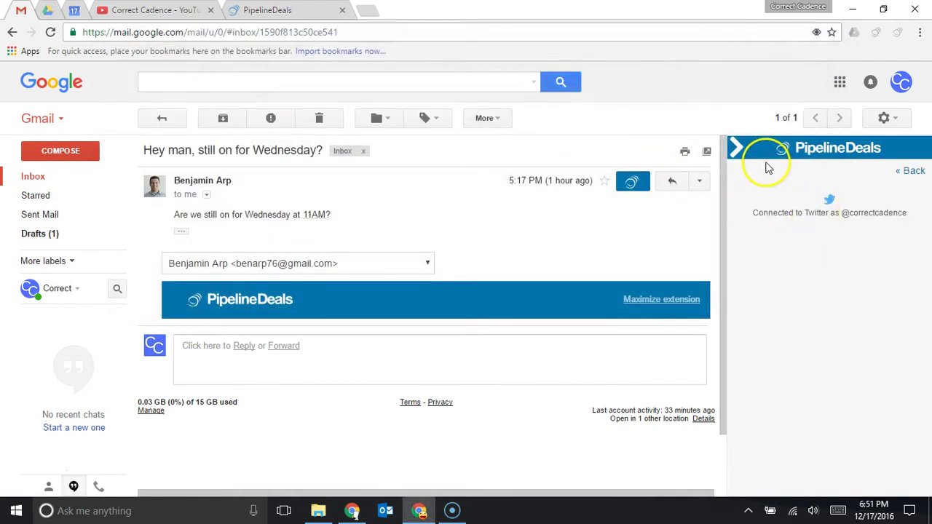
click(912, 171)
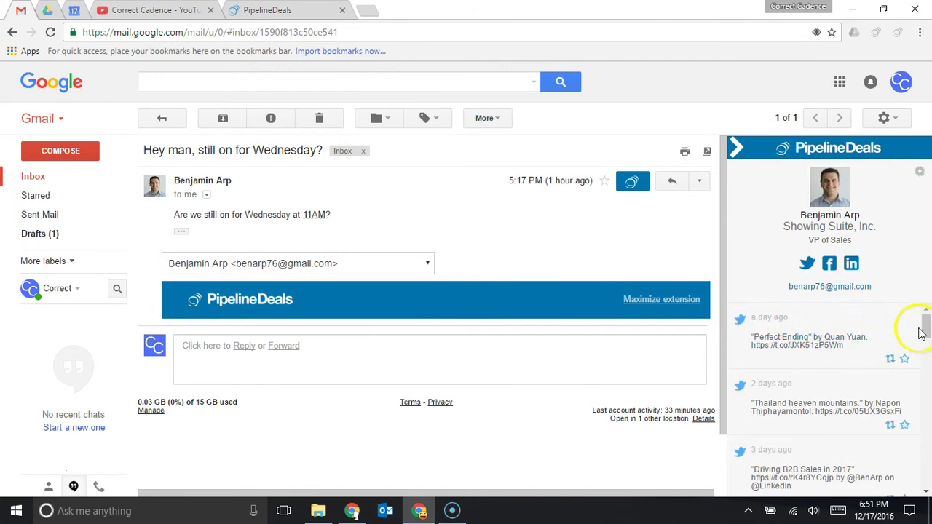
mouse_move(926, 324)
mouse_down()
mouse_move(928, 341)
mouse_move(925, 328)
mouse_up()
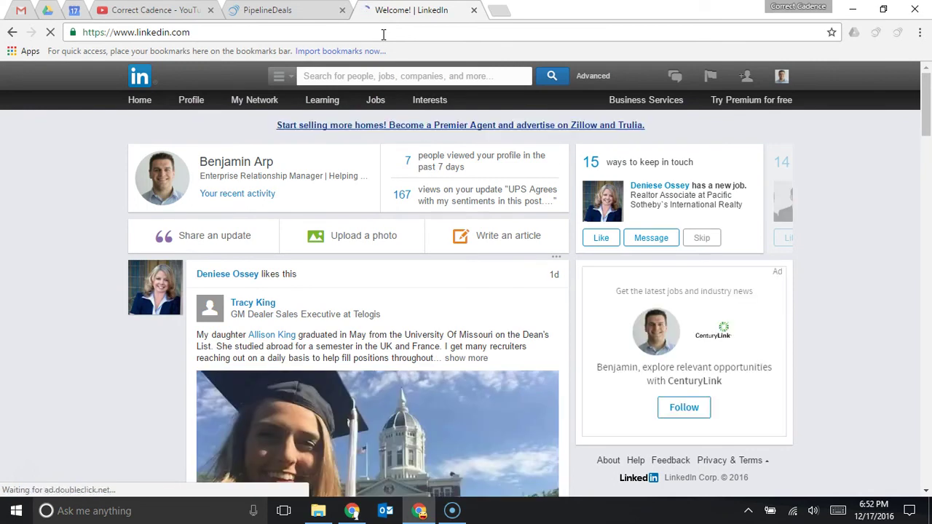
Open the newest connection's profile from LinkedIn's My Network Connections list.
mouse_move(244, 98)
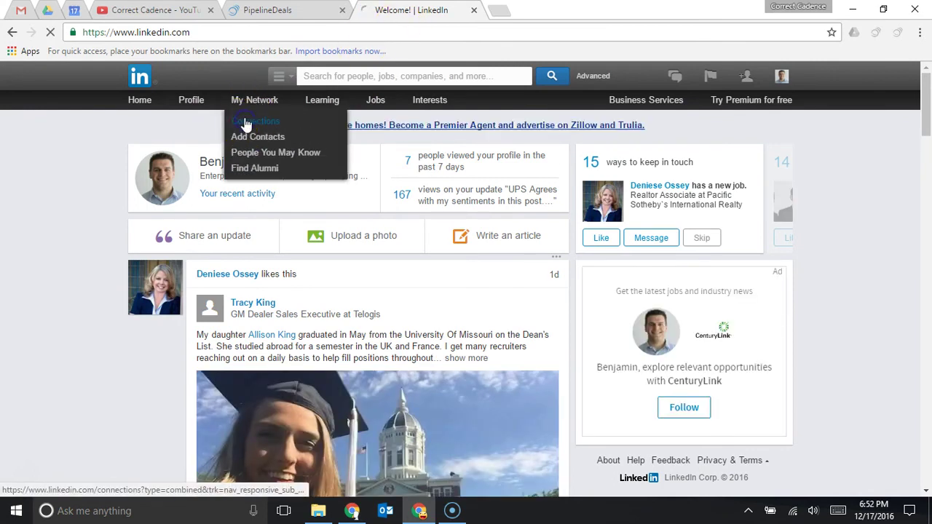
click(245, 124)
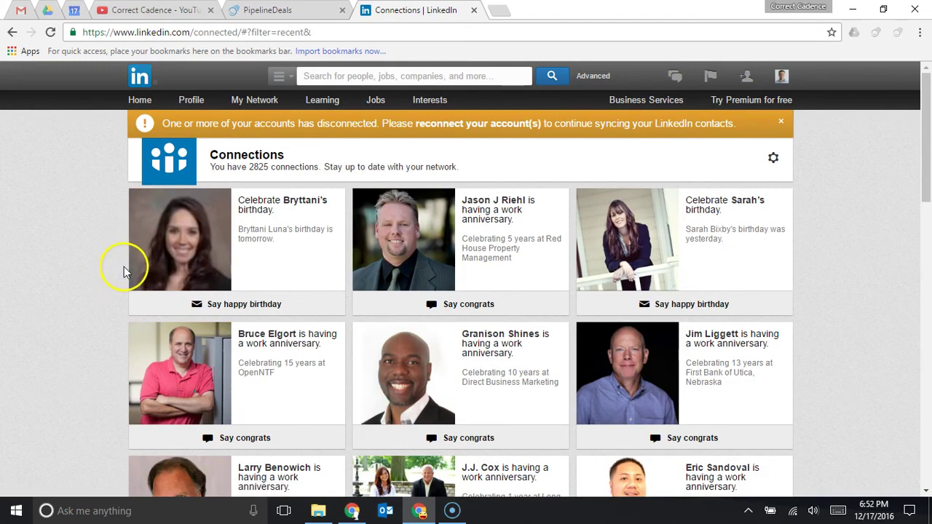
scroll(87, 266, down, 1)
scroll(86, 267, down, 2)
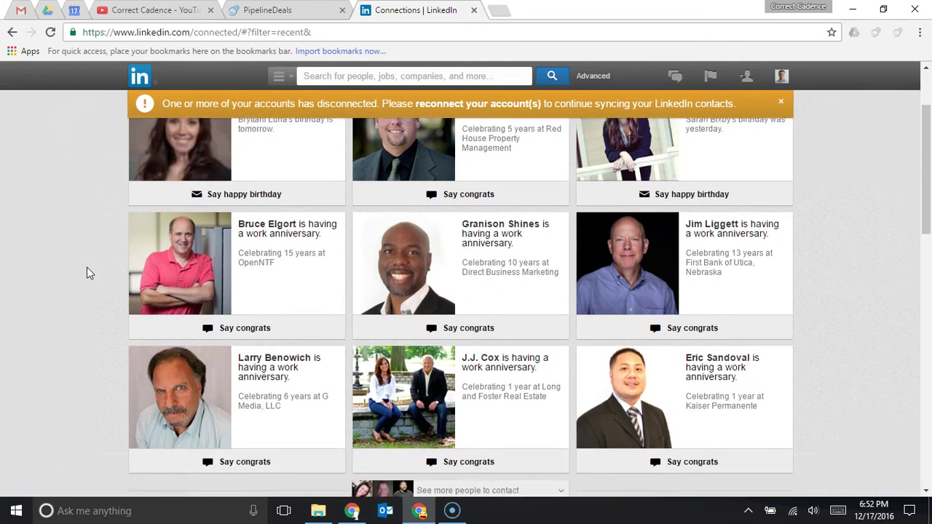
scroll(87, 268, down, 2)
scroll(291, 423, down, 2)
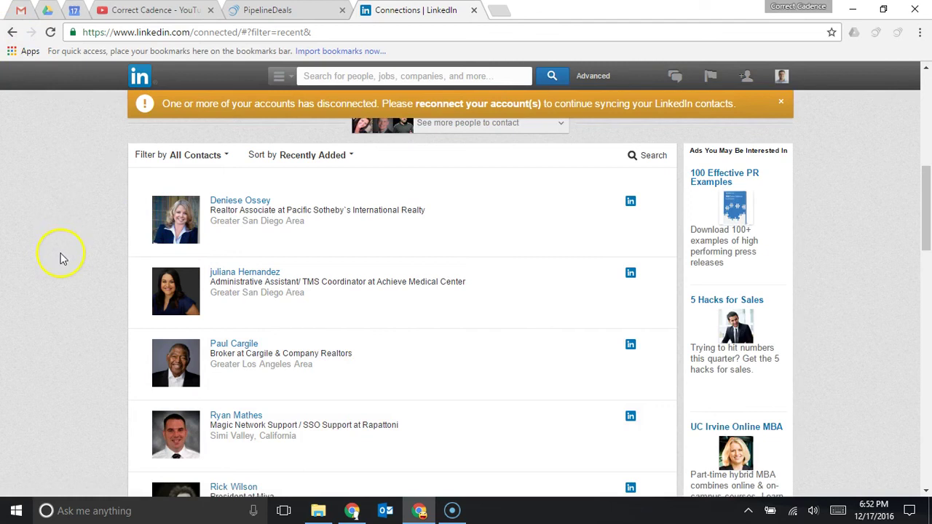
click(243, 203)
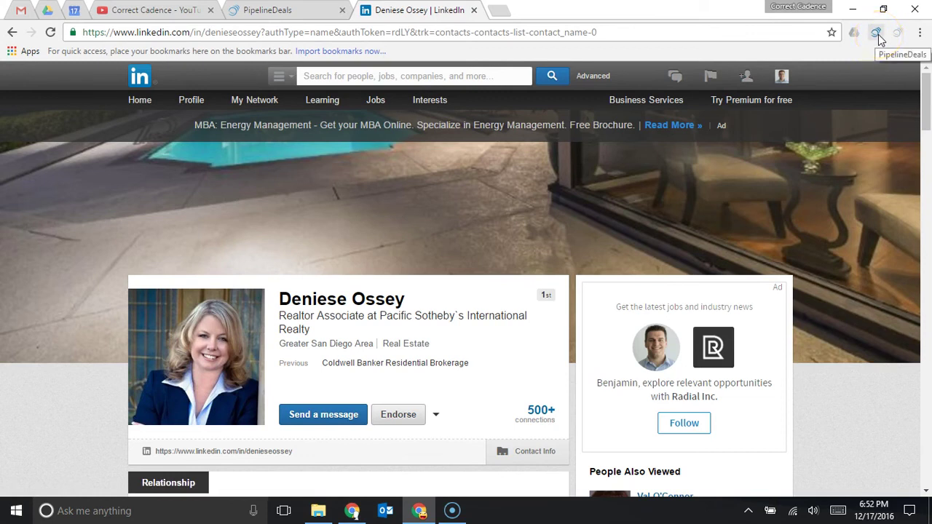
Save the LinkedIn profile as a PipelineDeals person, view the new record, then return to LinkedIn Home.
click(878, 35)
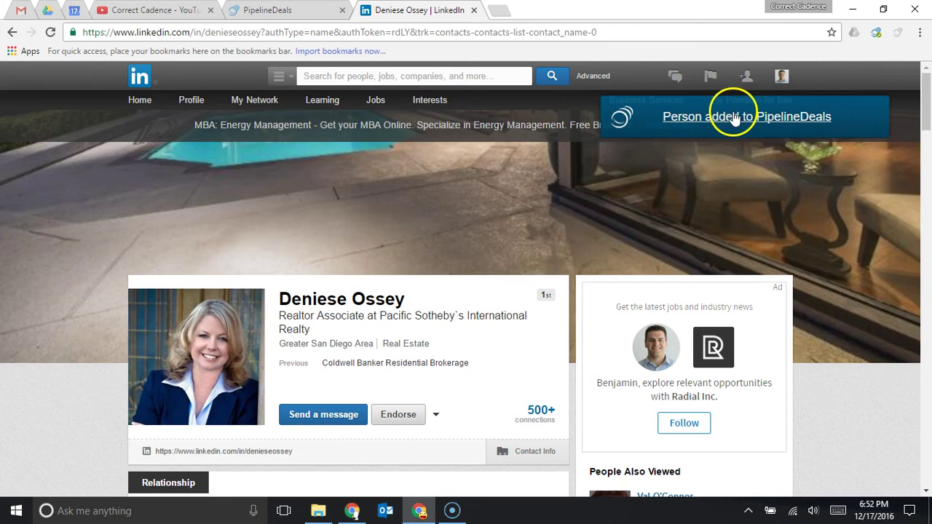
click(734, 117)
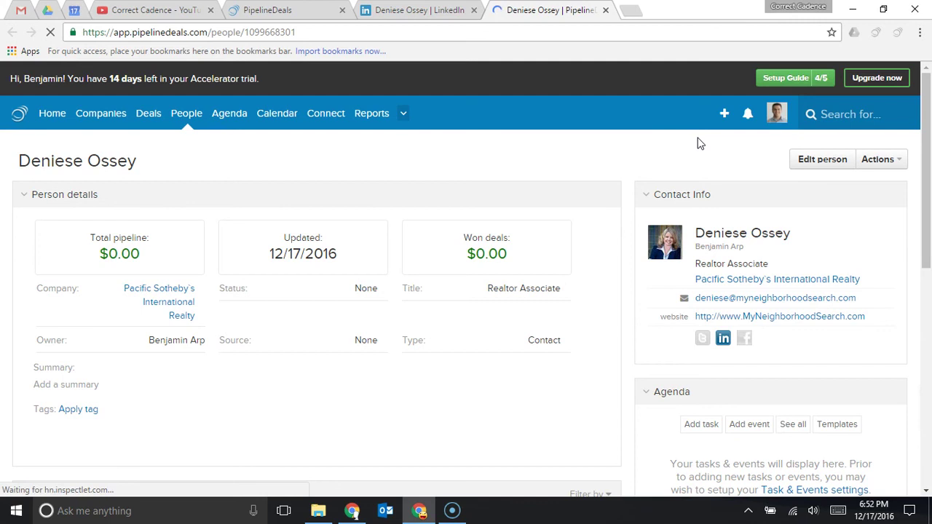
click(399, 10)
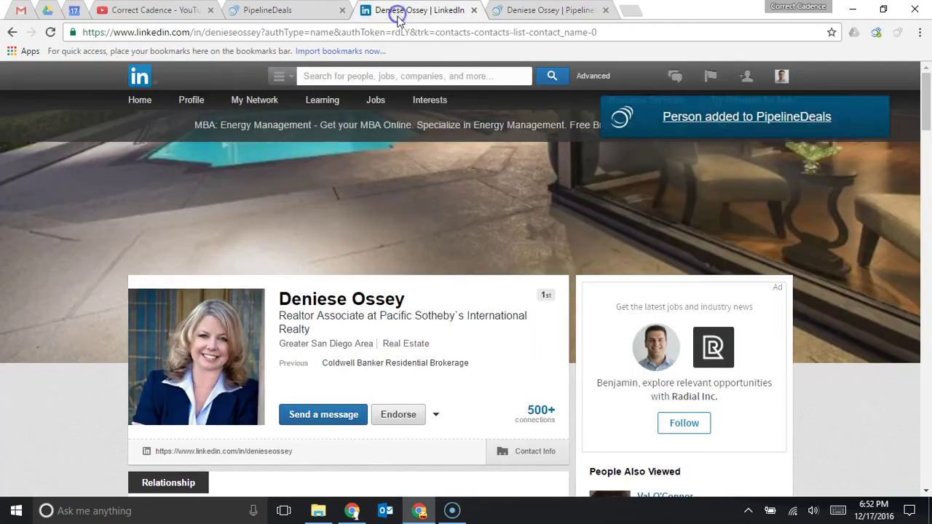
click(140, 102)
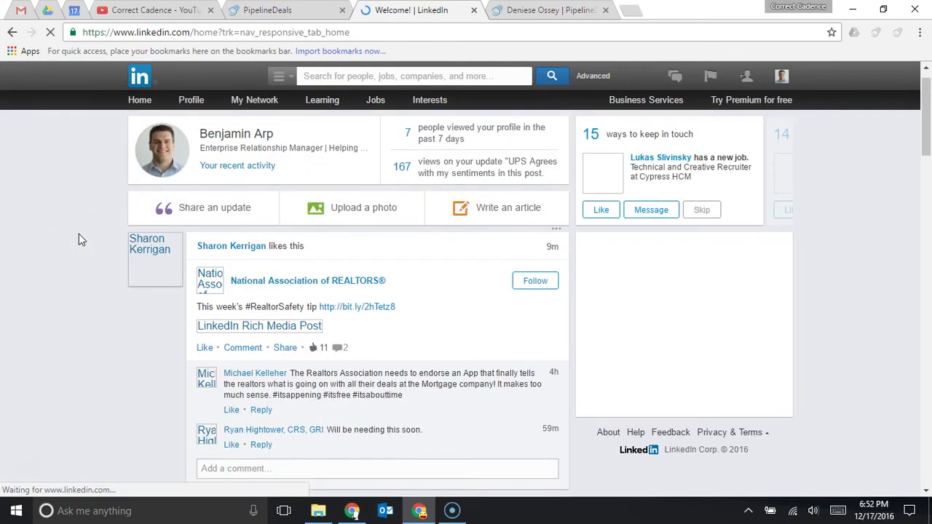
Open the profile of the connection with a new job and save him to PipelineDeals.
scroll(78, 234, down, 1)
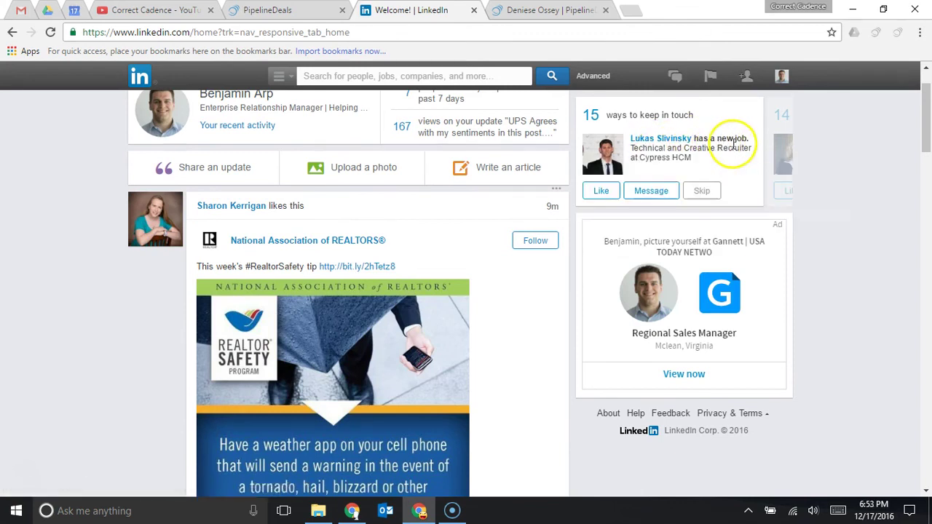
click(678, 142)
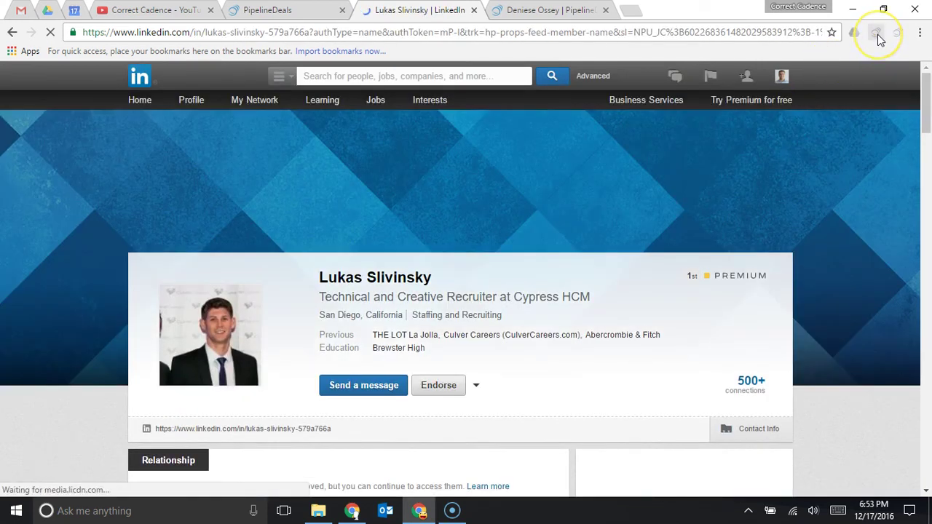
click(877, 35)
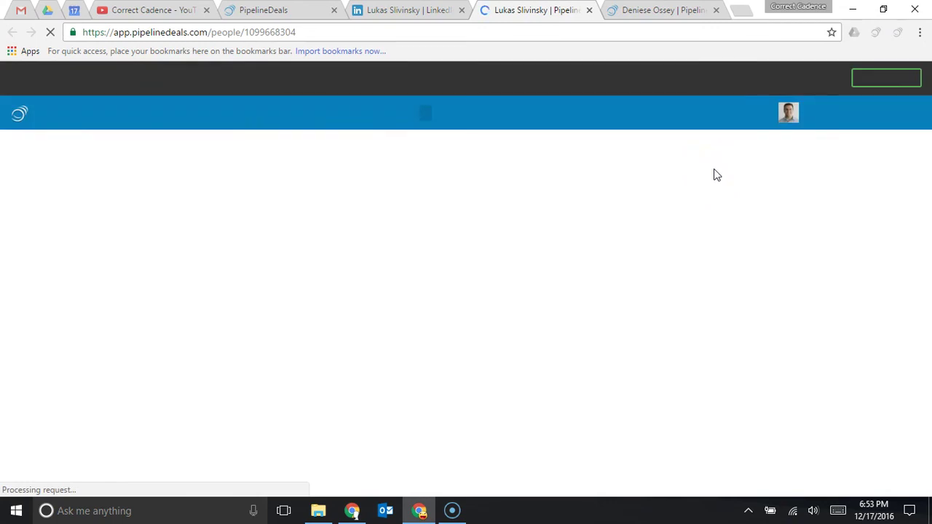
Write a 'Congrats!' email from the person record asking whether Cypress uses a CRM, then view his LinkedIn profile.
click(688, 155)
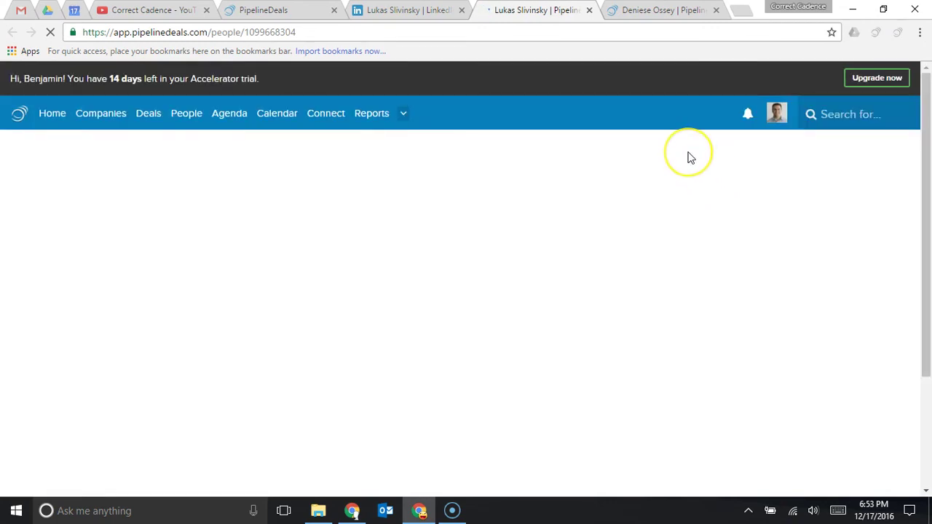
click(624, 143)
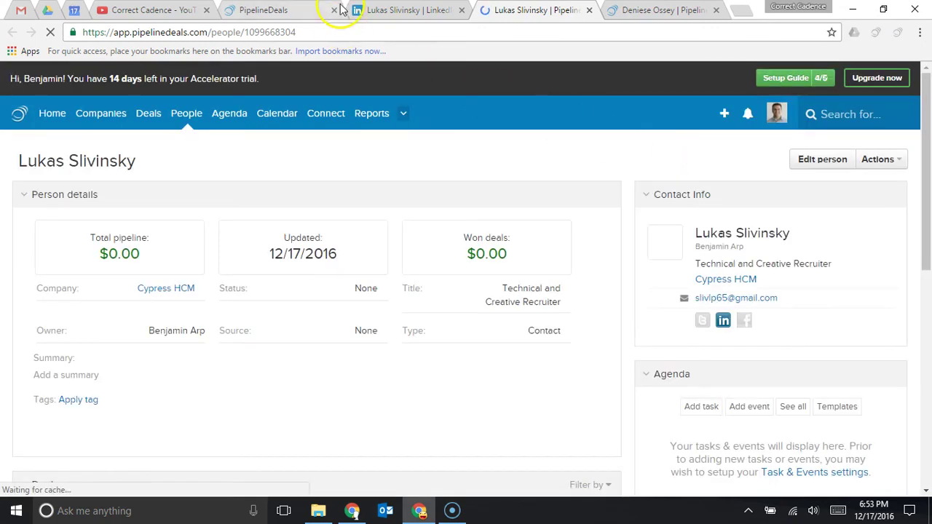
click(374, 9)
click(747, 117)
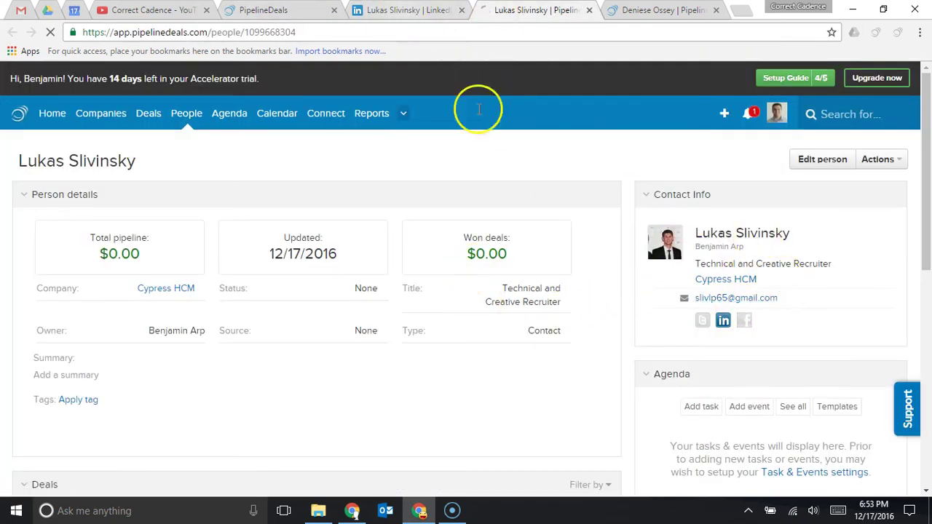
click(720, 299)
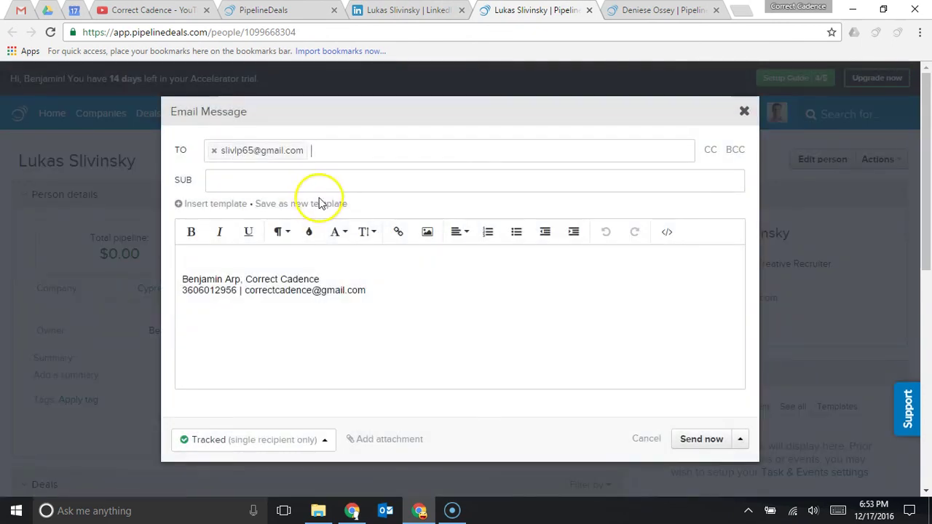
click(307, 187)
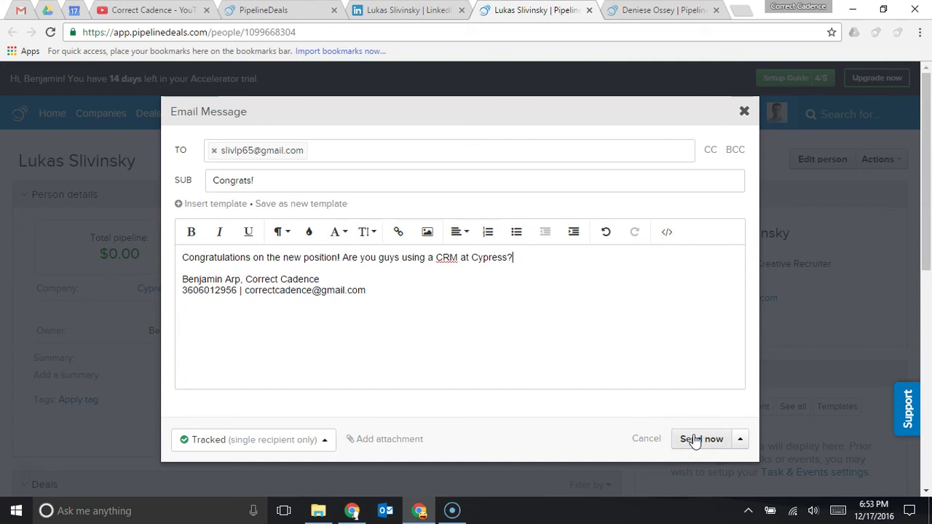
click(401, 10)
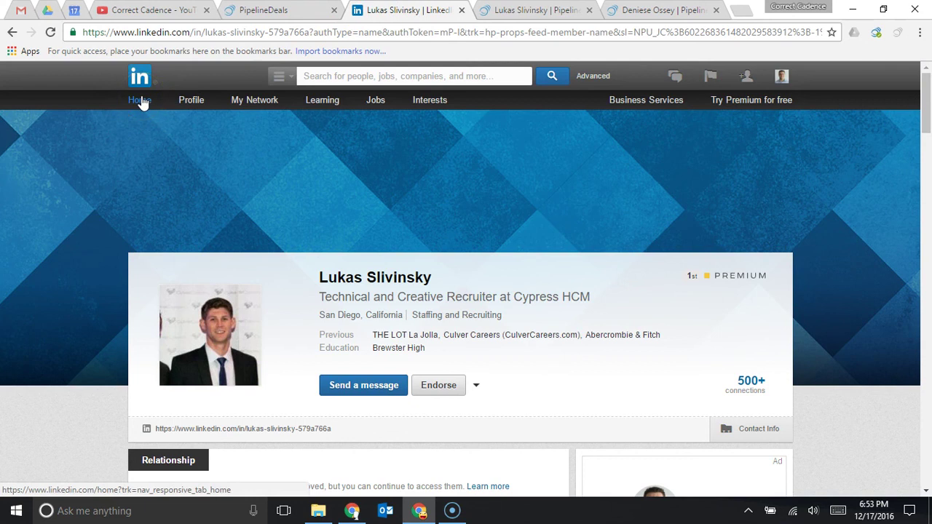
Close the unsent email's tab and look at the contact's recent activity on LinkedIn.
click(571, 11)
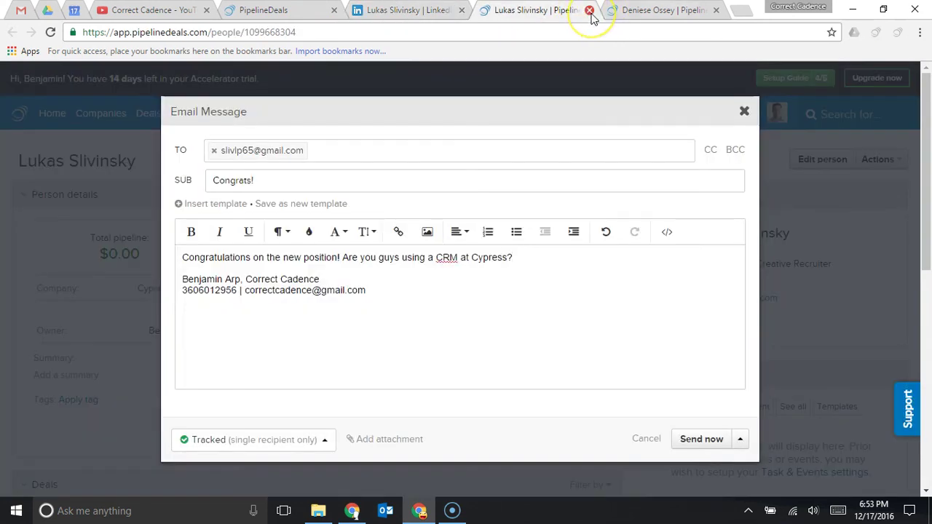
click(590, 10)
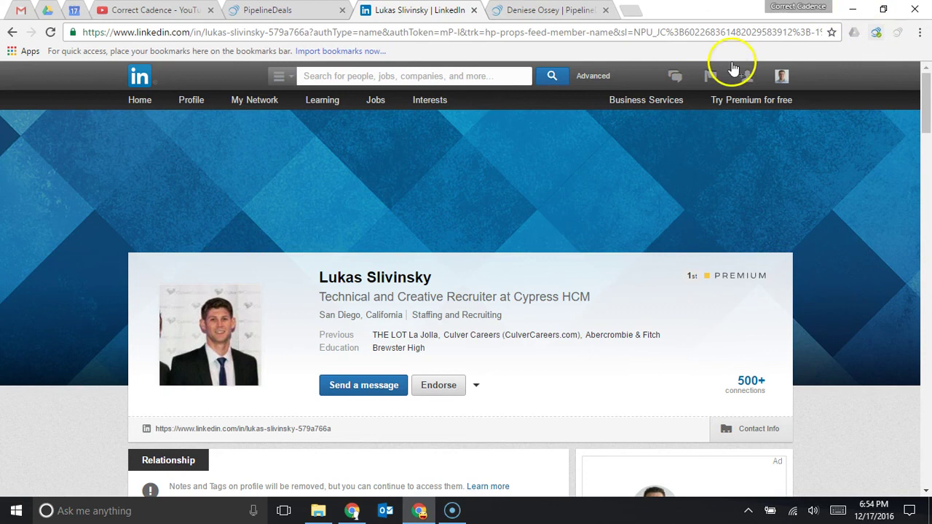
scroll(331, 359, down, 1)
scroll(331, 359, down, 1)
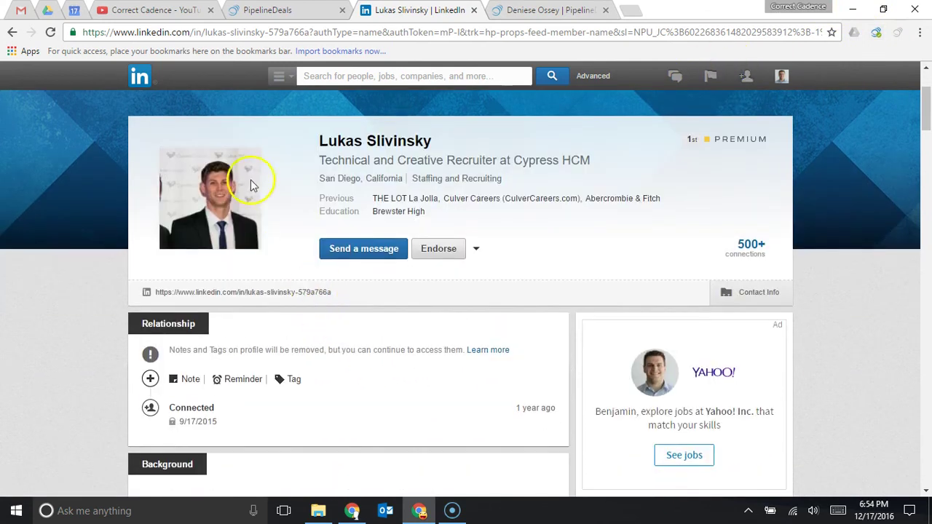
click(477, 249)
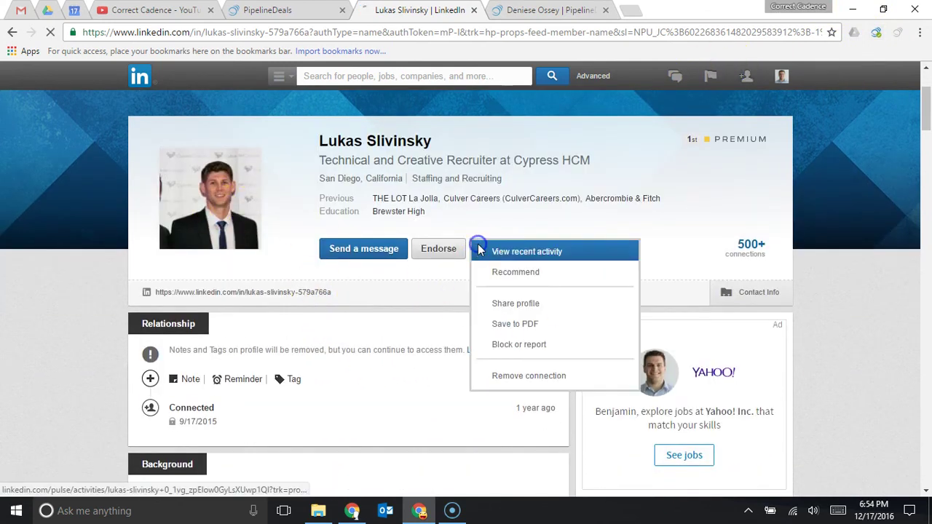
click(484, 246)
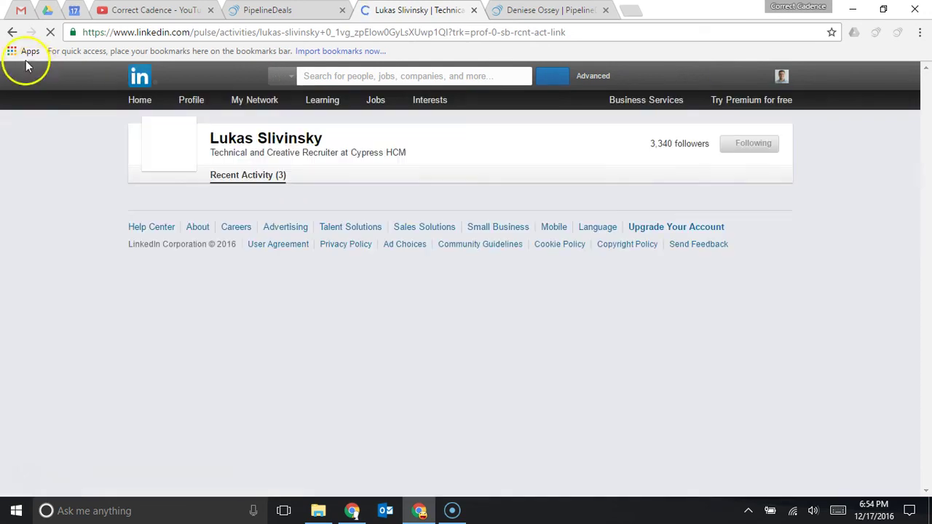
click(12, 32)
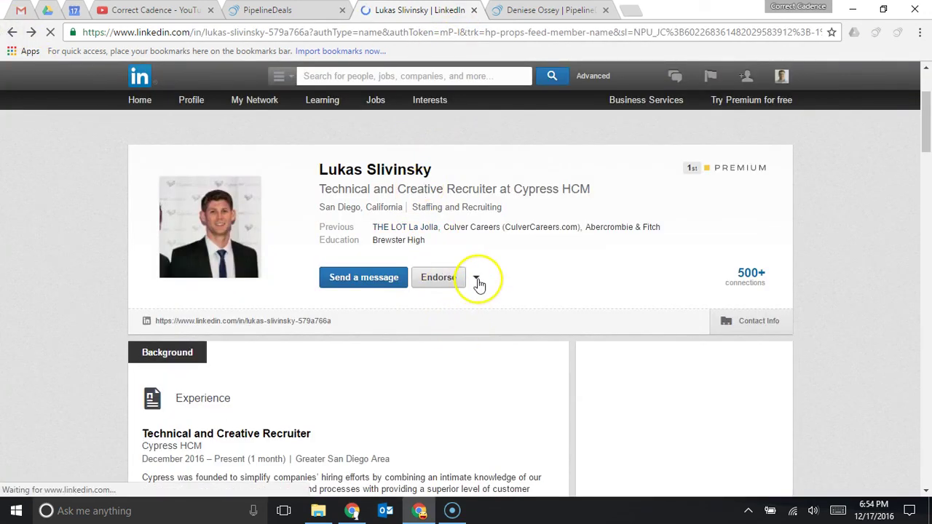
Reveal the contact's two email addresses via Contact Info, then go to the PipelineDeals dashboard.
click(477, 251)
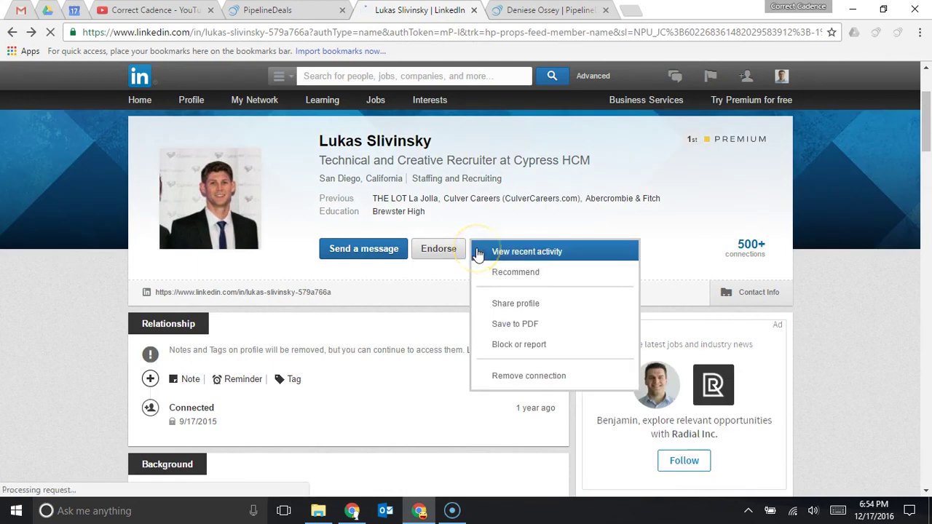
click(728, 293)
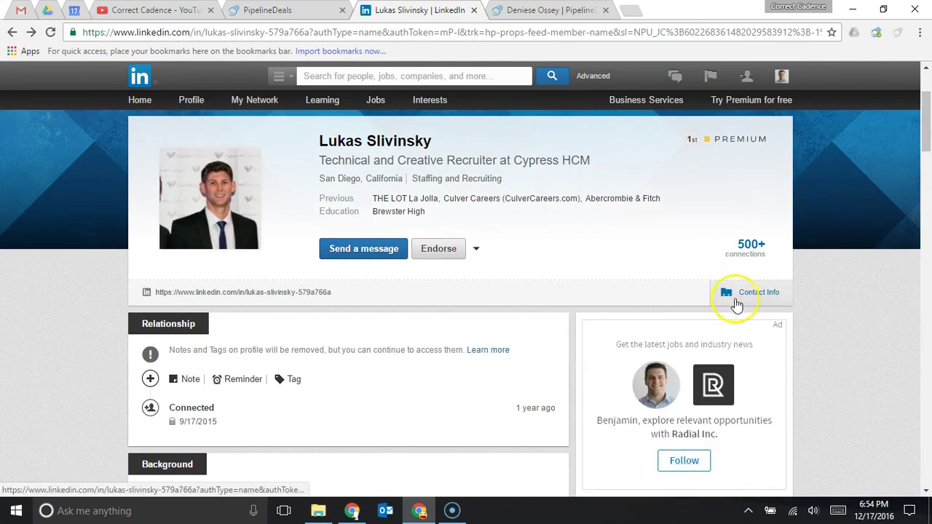
click(742, 299)
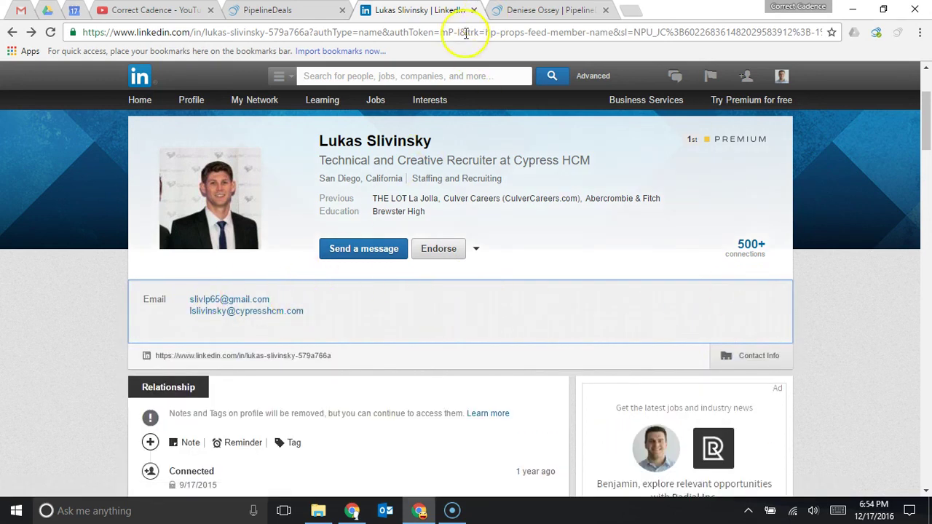
click(281, 16)
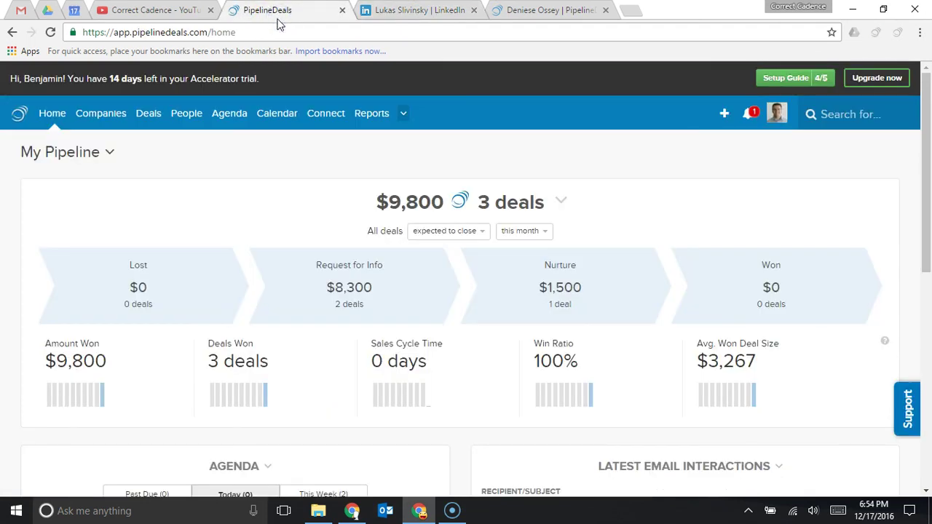
Start a new Person record and enter the contact's first and last name.
click(726, 117)
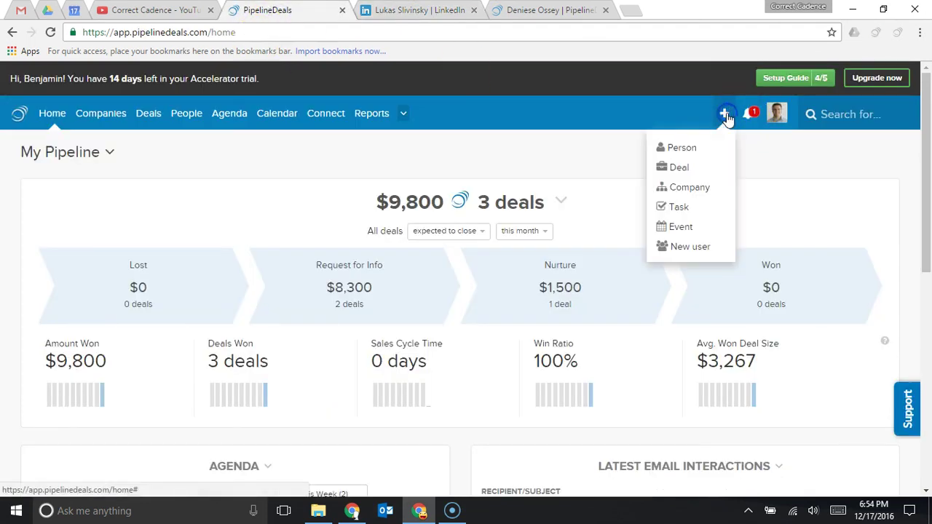
click(701, 150)
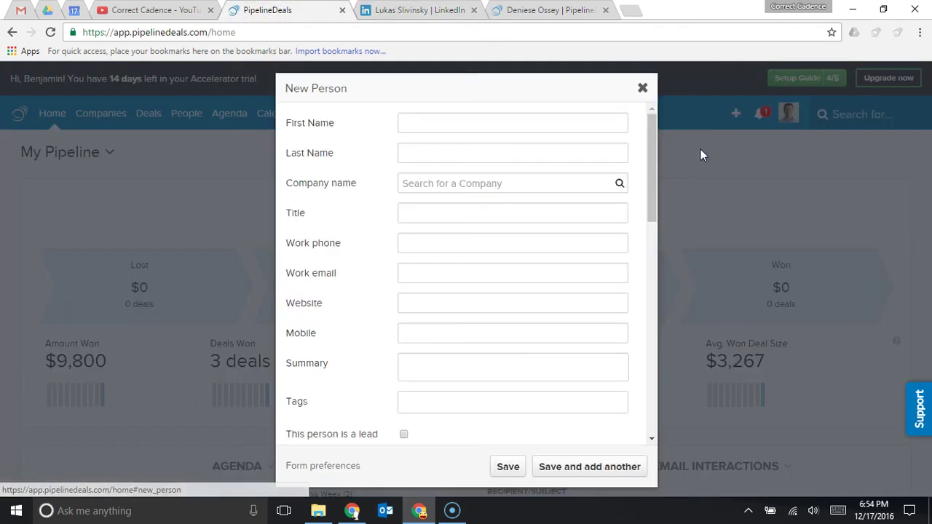
click(570, 129)
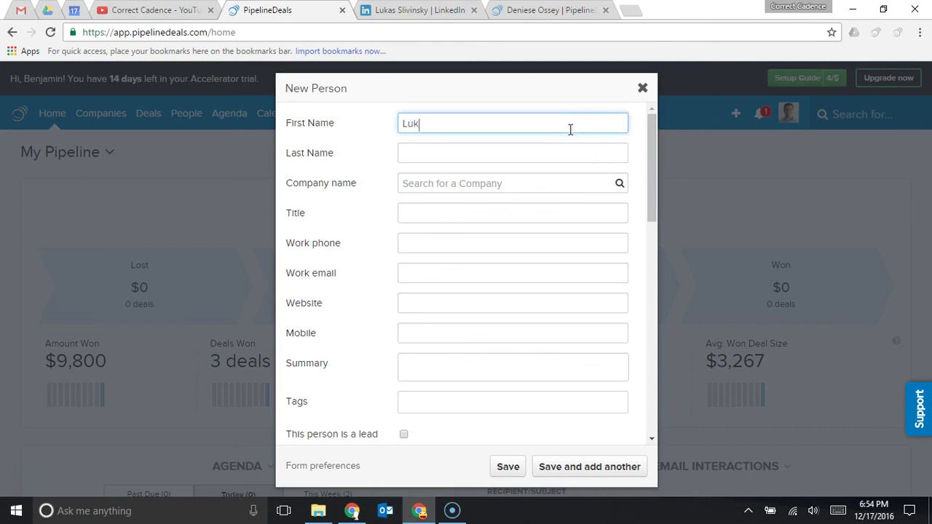
key(Tab)
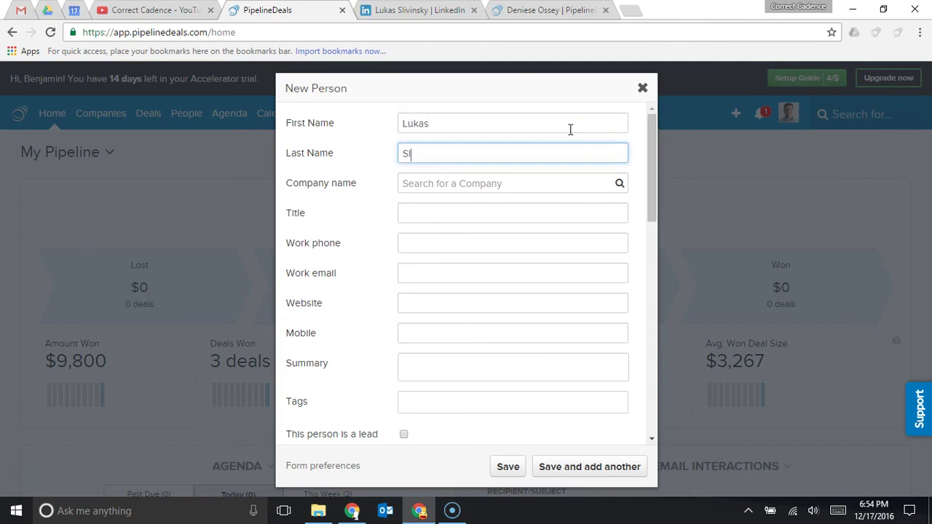
text(Slivinksy)
key(Tab)
key(Tab)
key(Tab)
key(Tab)
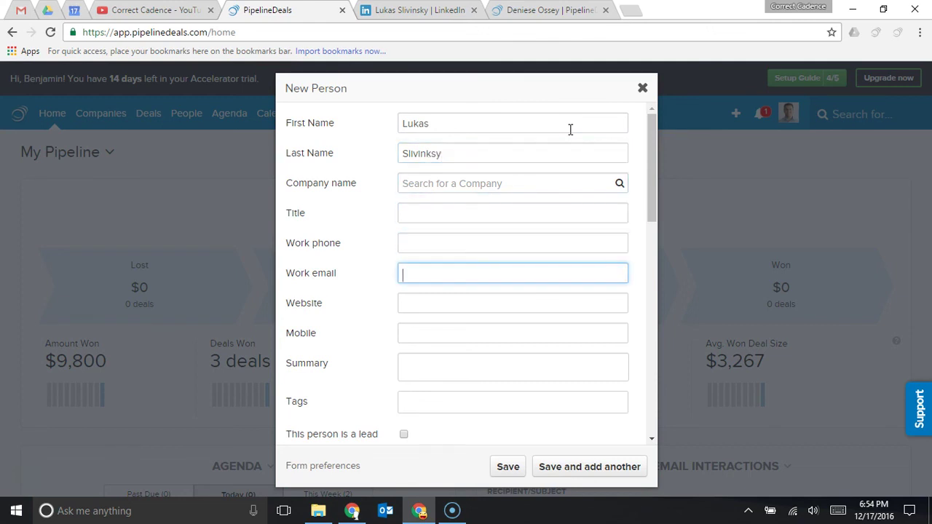
Paste the contact's email from LinkedIn into Work email, then discard the form after the duplicate warning.
click(375, 12)
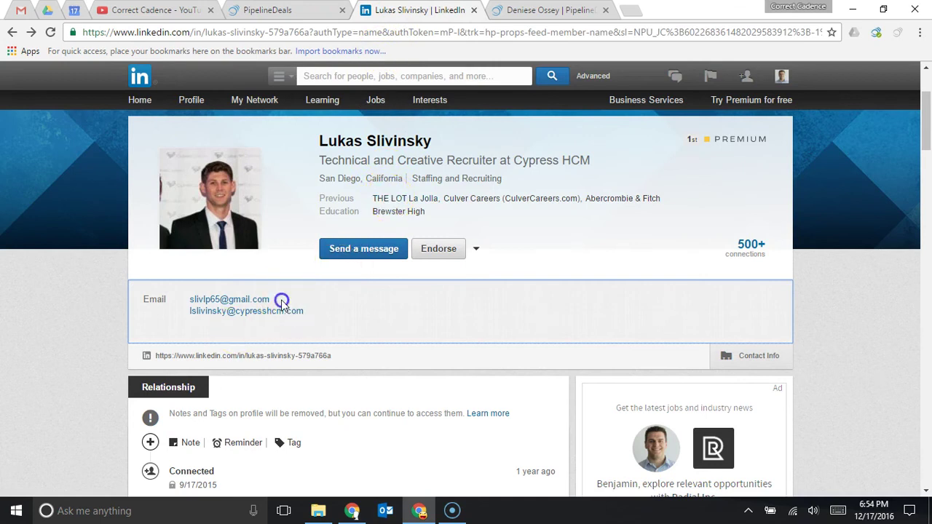
drag(277, 300, 188, 306)
key(ctrl+c)
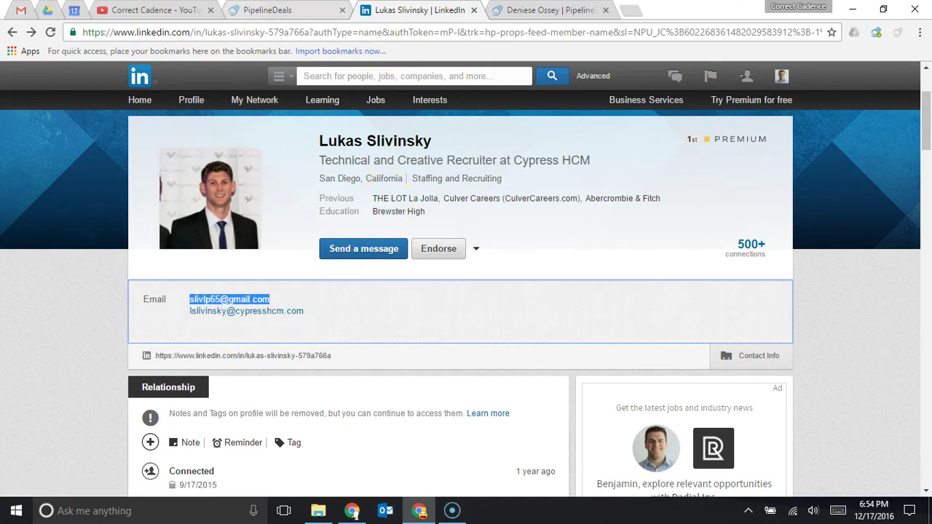
key(ctrl+shift+Tab)
key(ctrl+v)
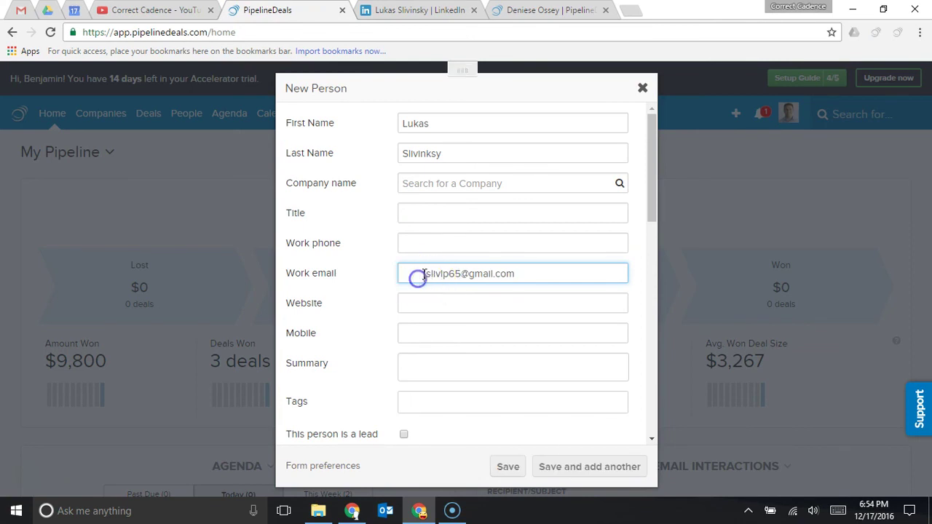
drag(416, 274, 359, 279)
key(BackSpace)
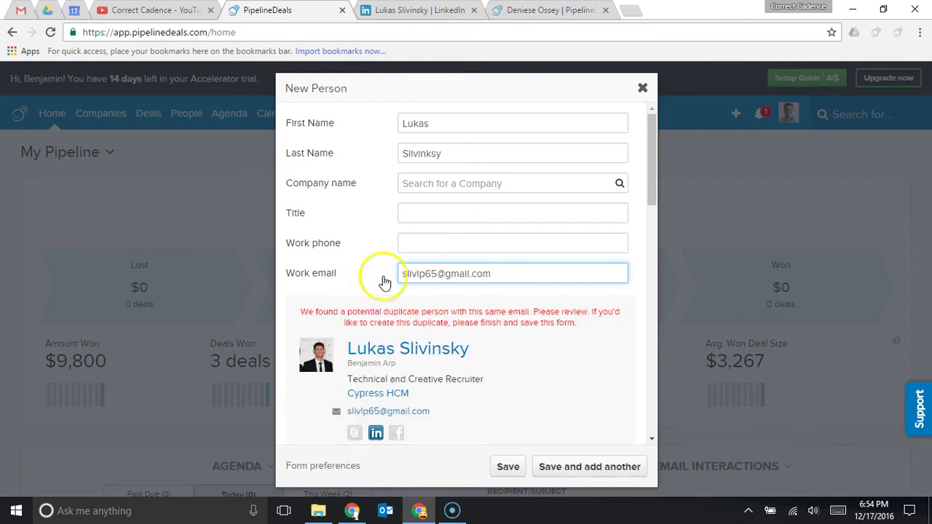
click(642, 87)
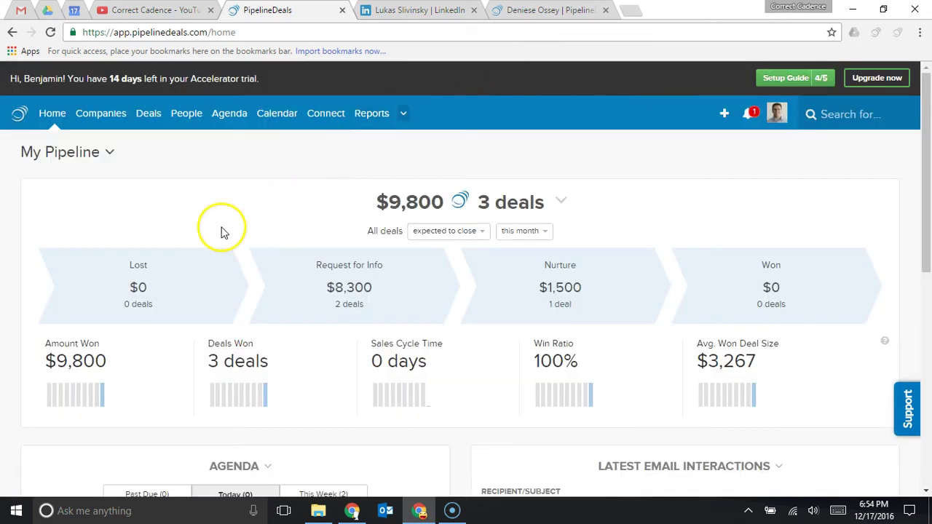